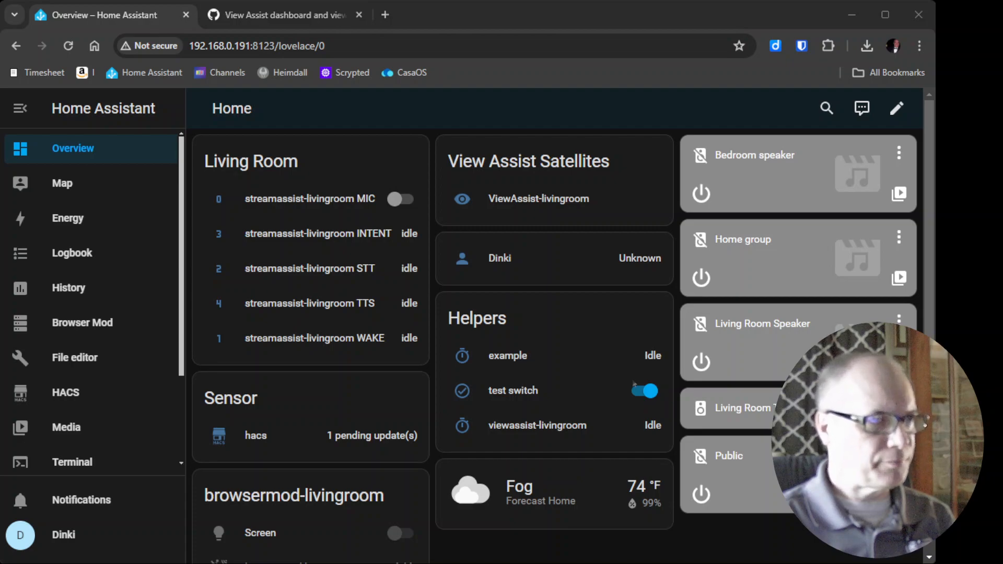
- Open the Dashboards page in Settings
scroll(91, 298, "down", 2)
left_click(78, 449)
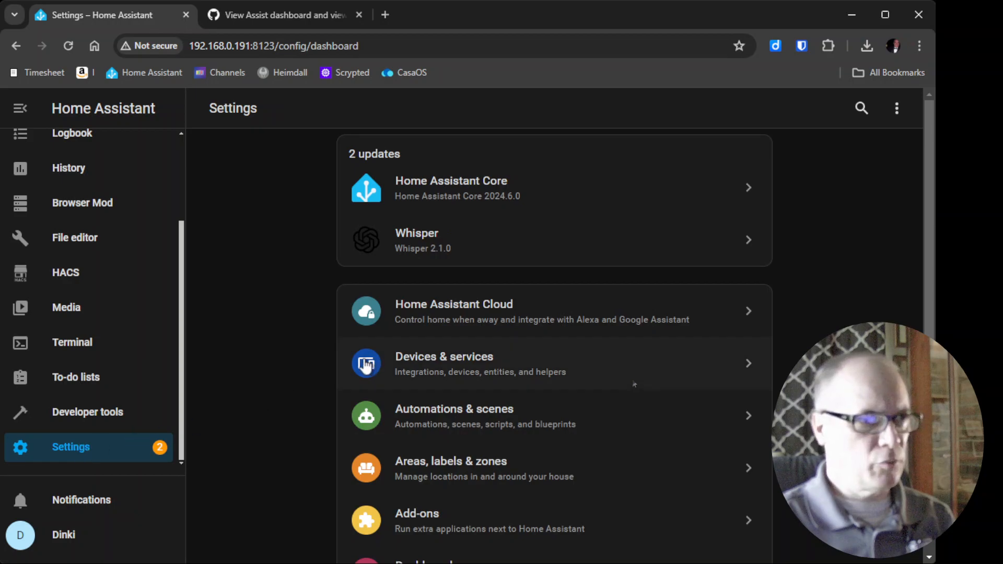
scroll(470, 379, "down", 3)
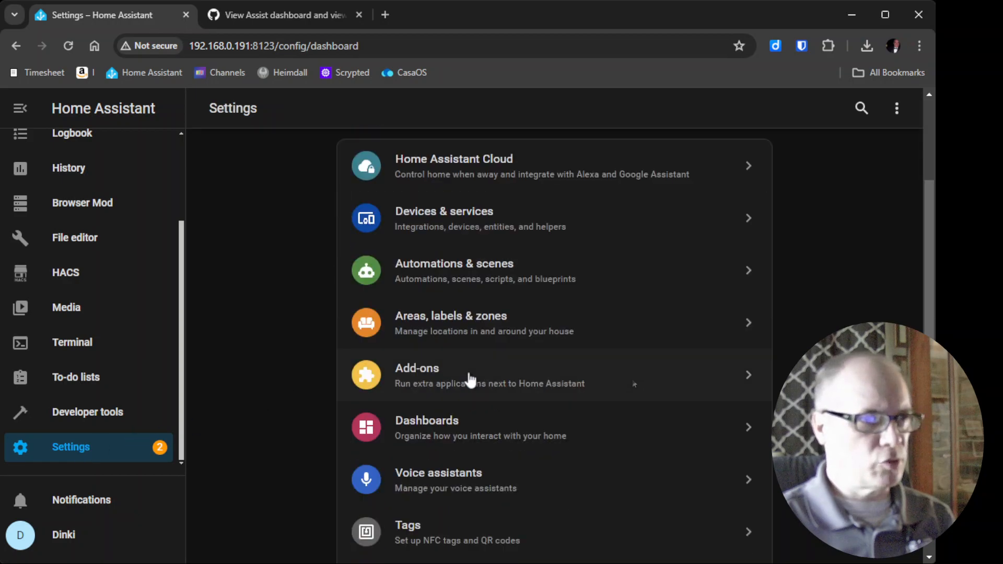
left_click(481, 424)
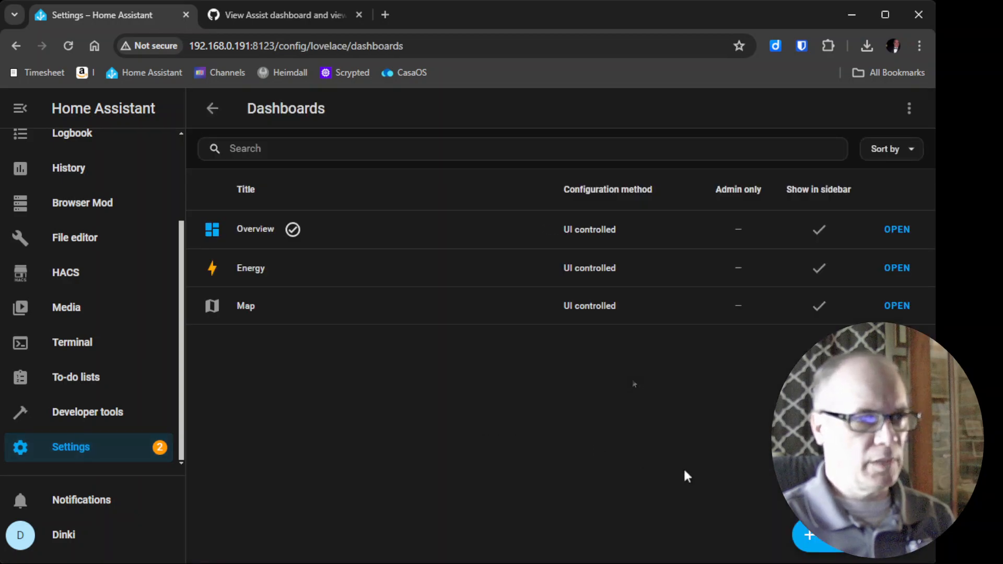
- Start a new dashboard from scratch and title it ViewAssist
left_click(808, 535)
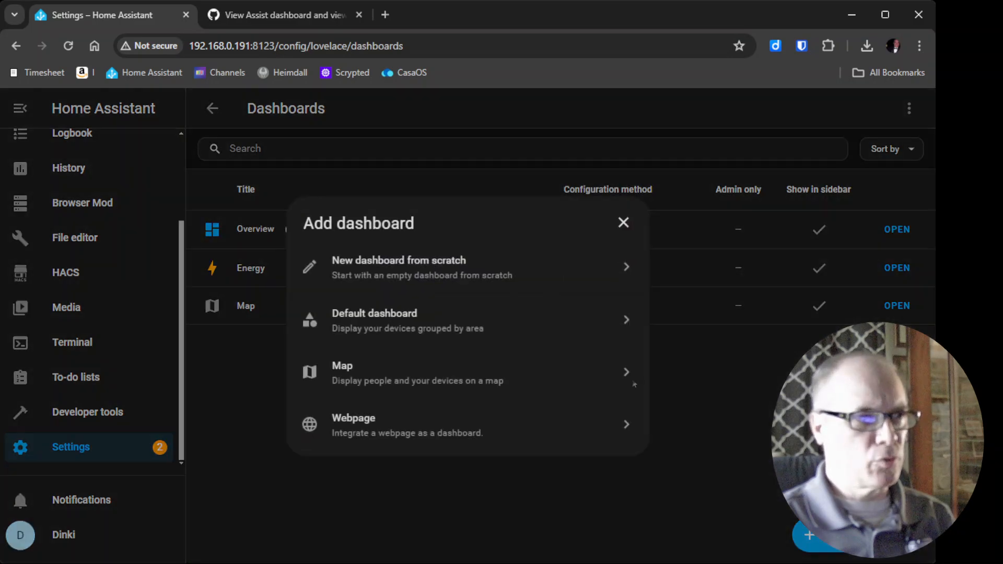
left_click(380, 273)
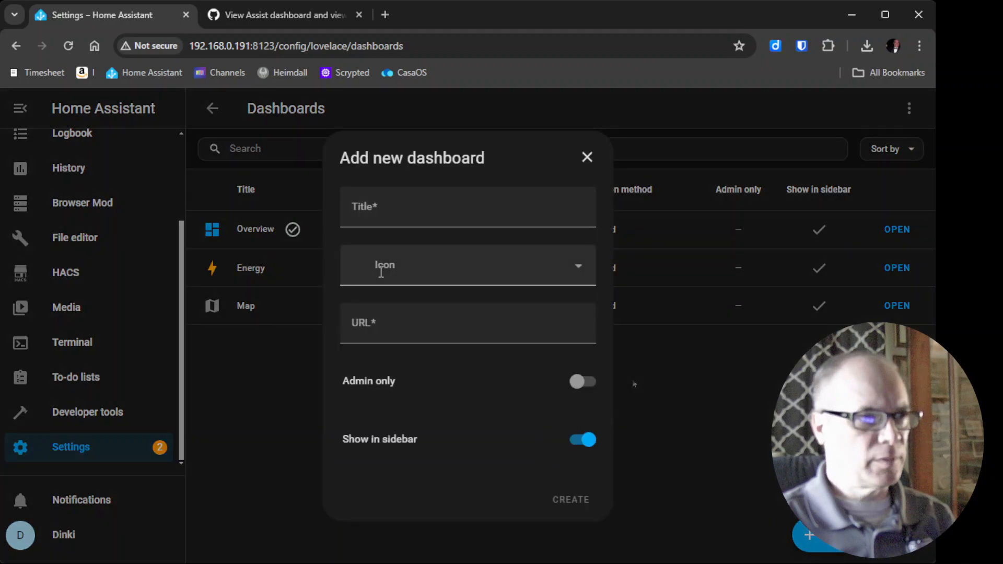
left_click(399, 219)
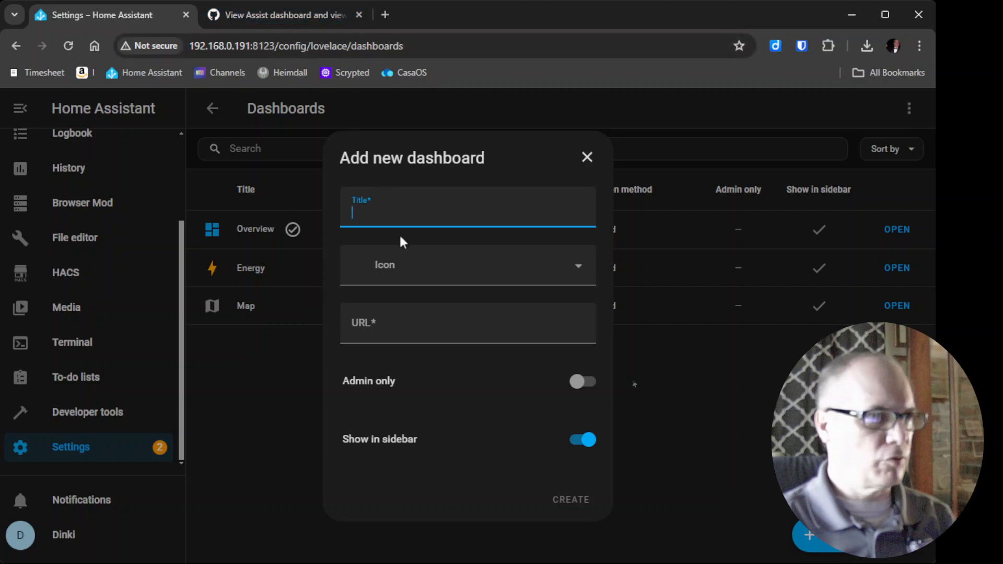
type("View")
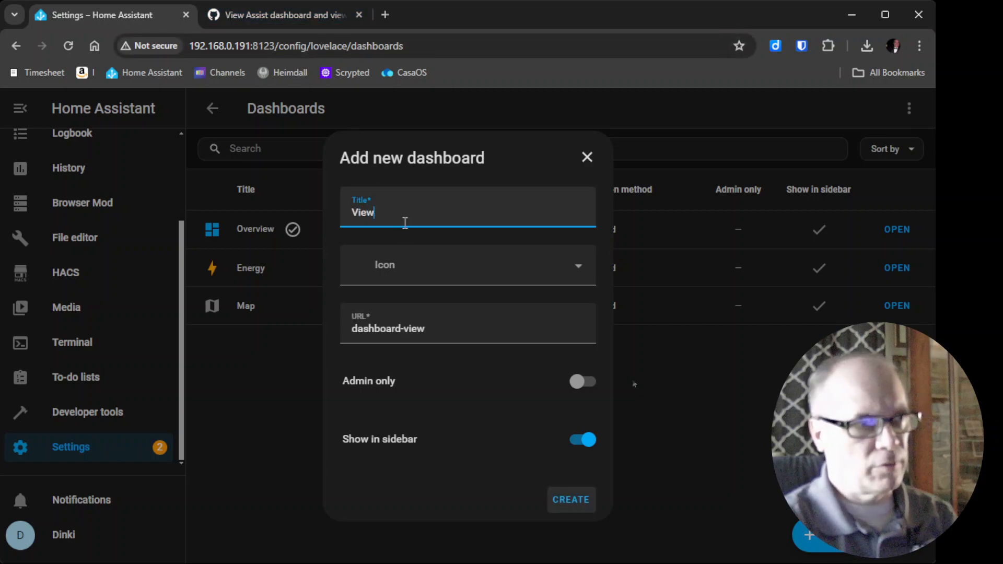
type("Assist")
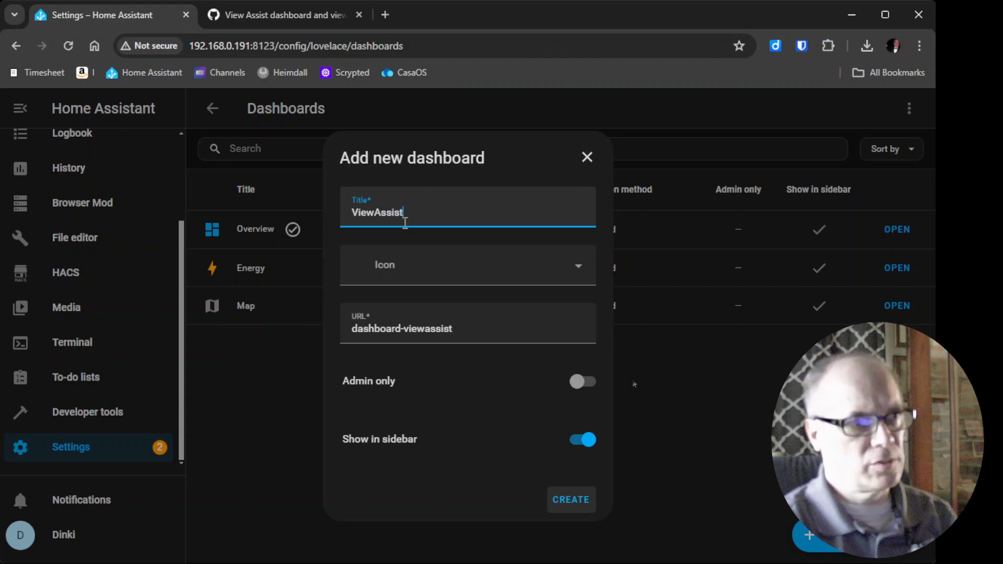
- Set the dashboard icon to mdi:glasses and create the dashboard
left_click(379, 267)
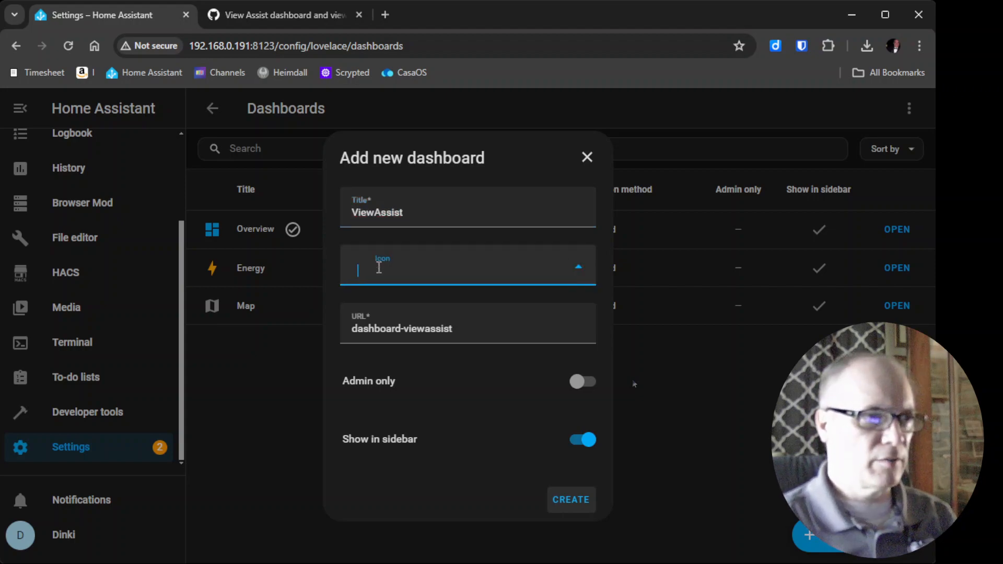
type("mdi")
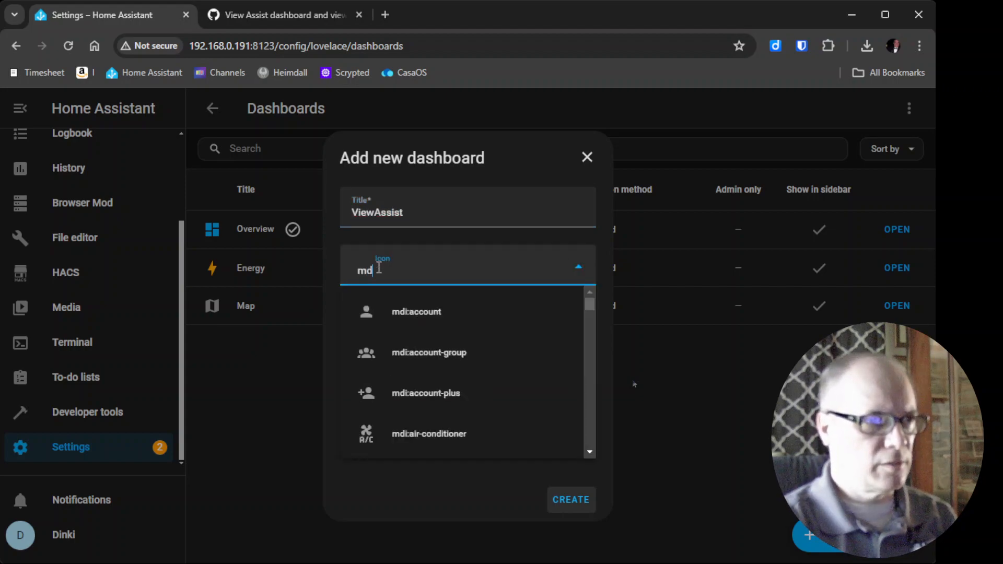
type(":gl")
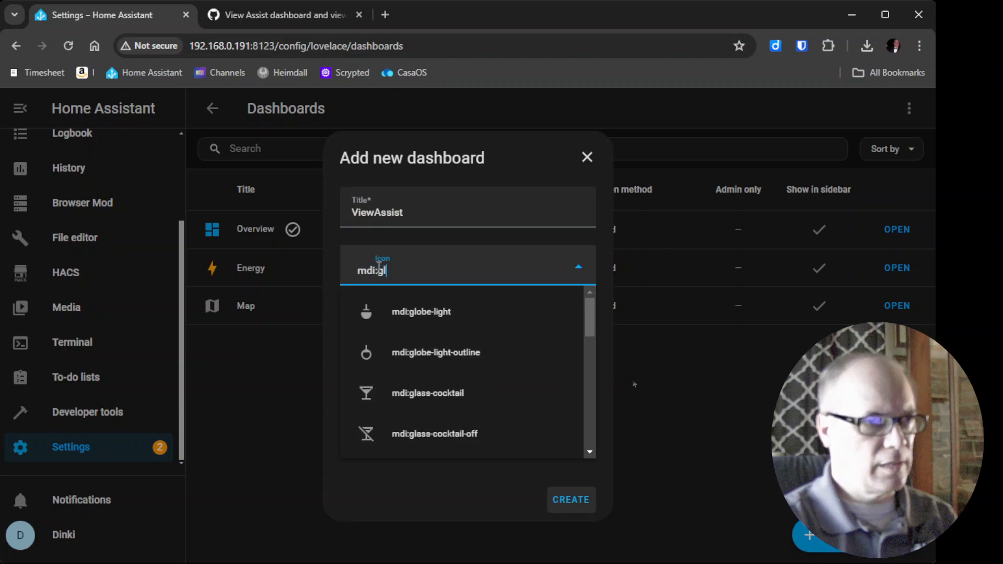
type("asses")
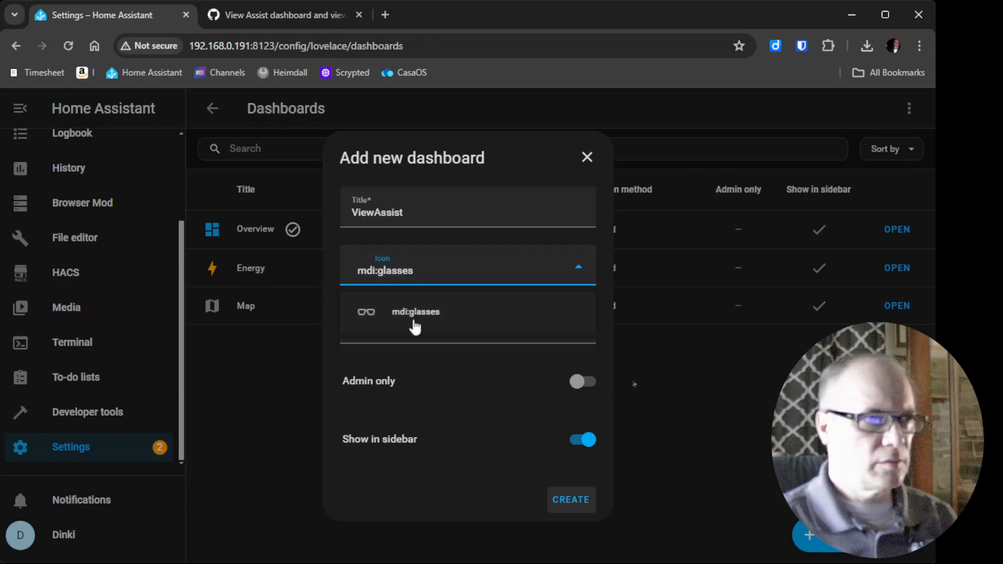
double_click(389, 271)
key("ctrl+a")
type("g")
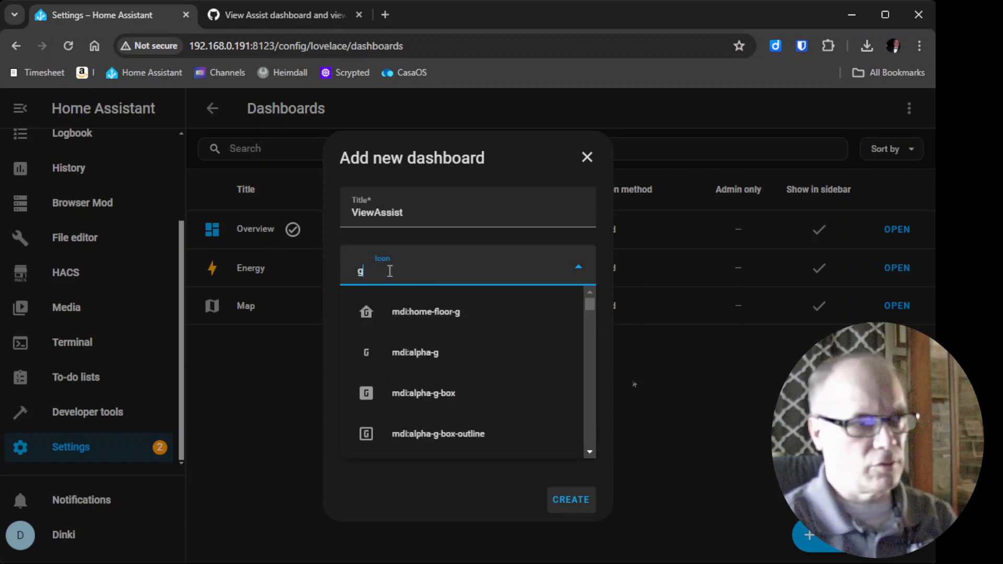
type("lasses")
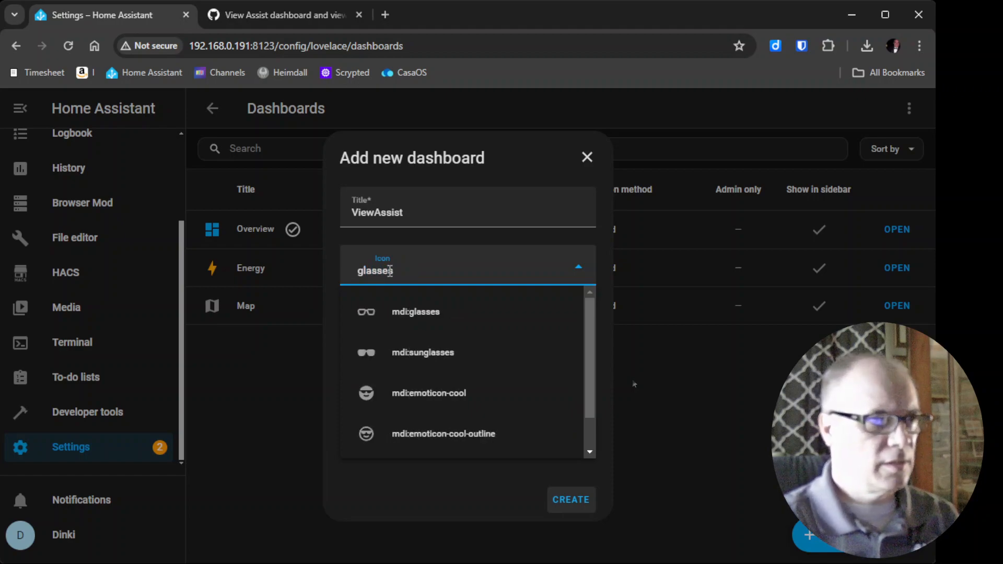
left_click(418, 311)
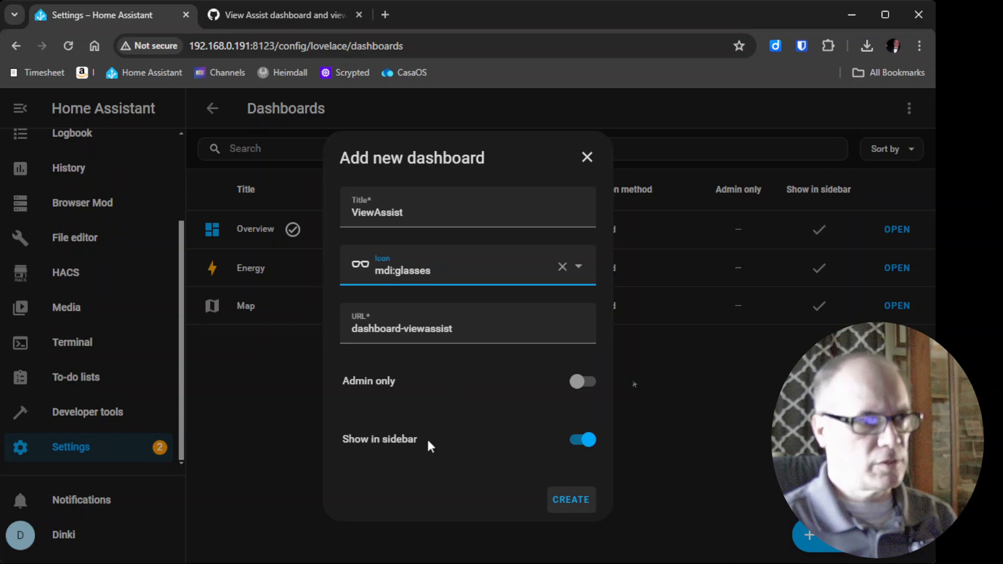
left_click(572, 501)
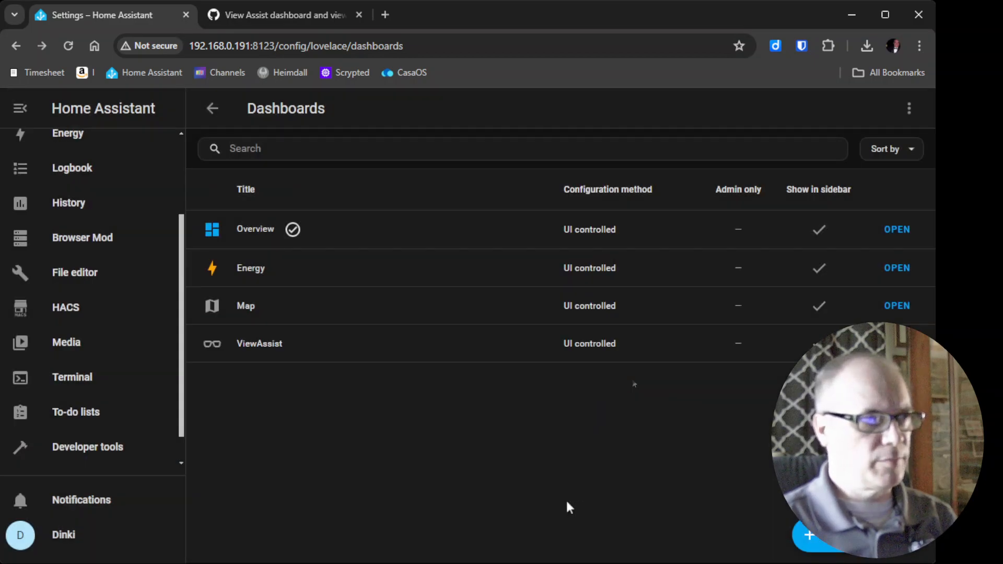
- Open the ViewAssist dashboard in edit mode and launch its raw configuration editor
scroll(177, 378, "down", 1)
scroll(180, 334, "up", 3)
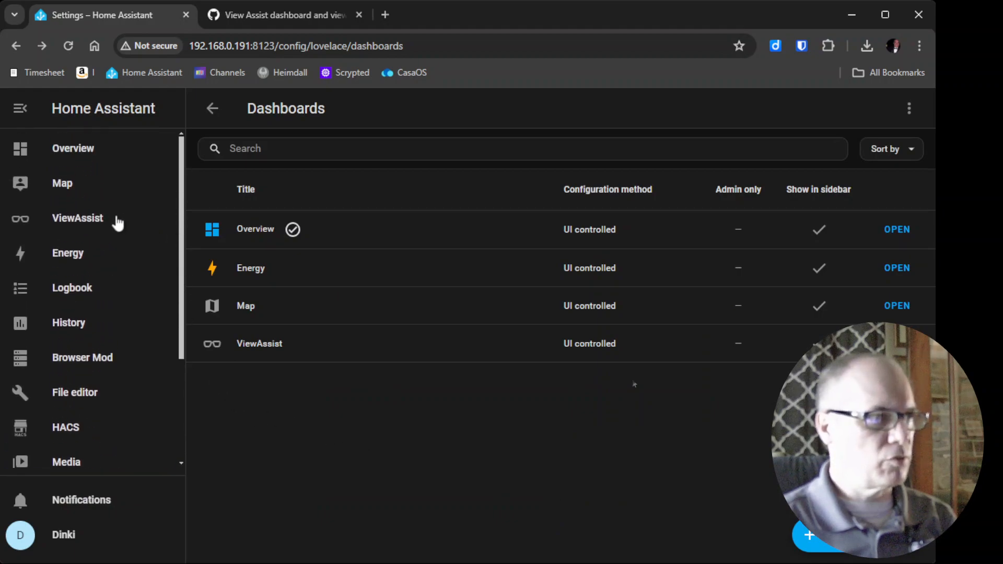
left_click(110, 221)
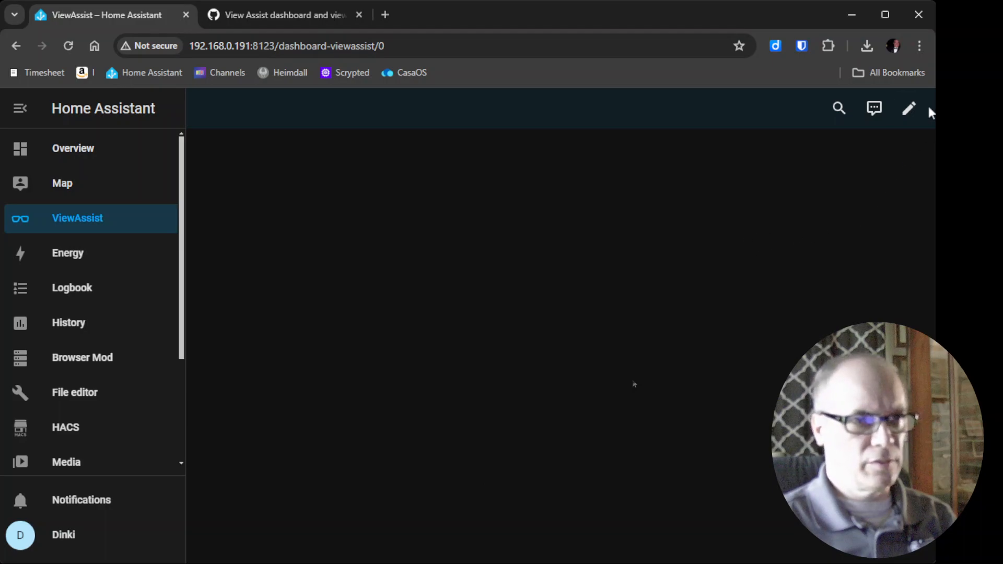
left_click(909, 108)
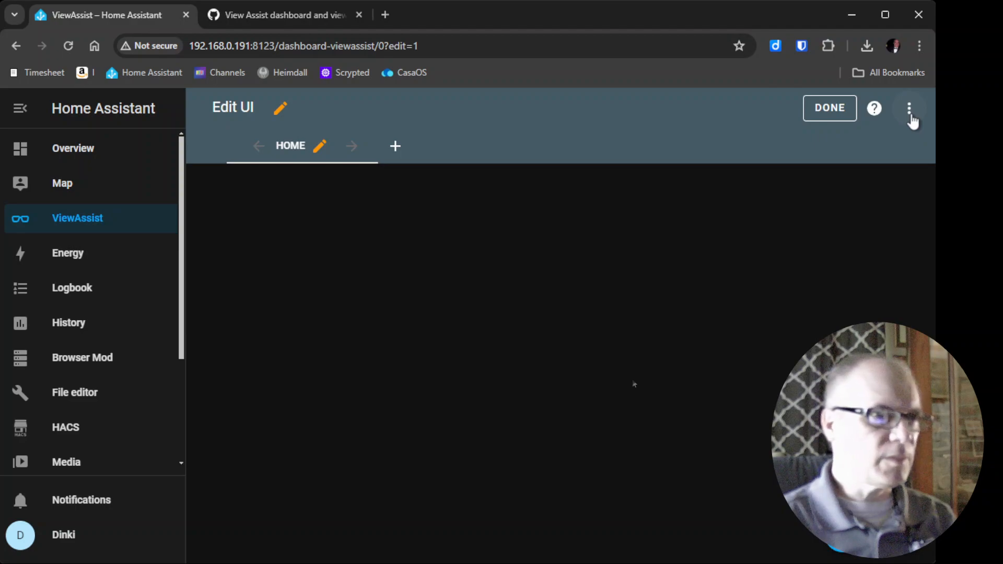
left_click(909, 112)
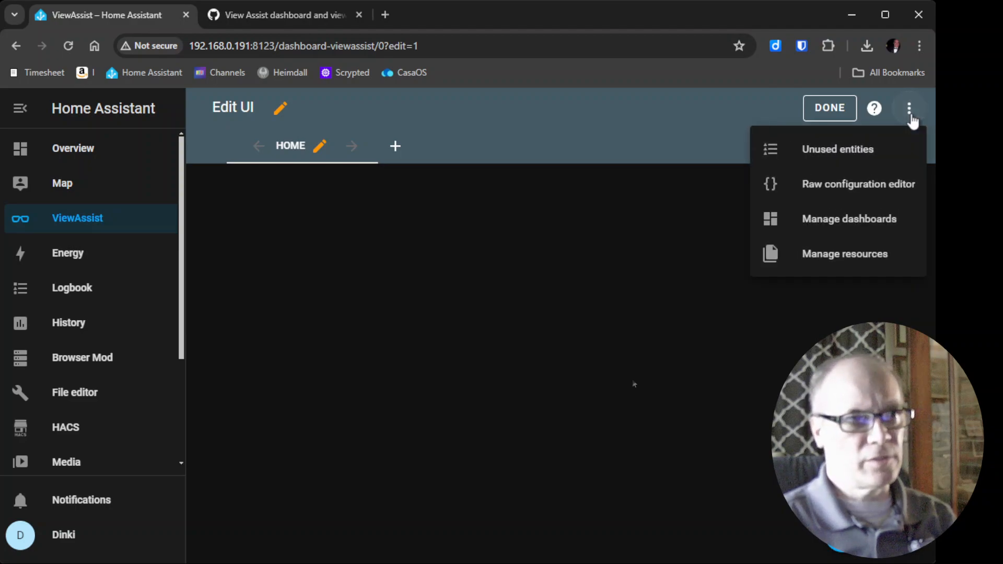
left_click(878, 191)
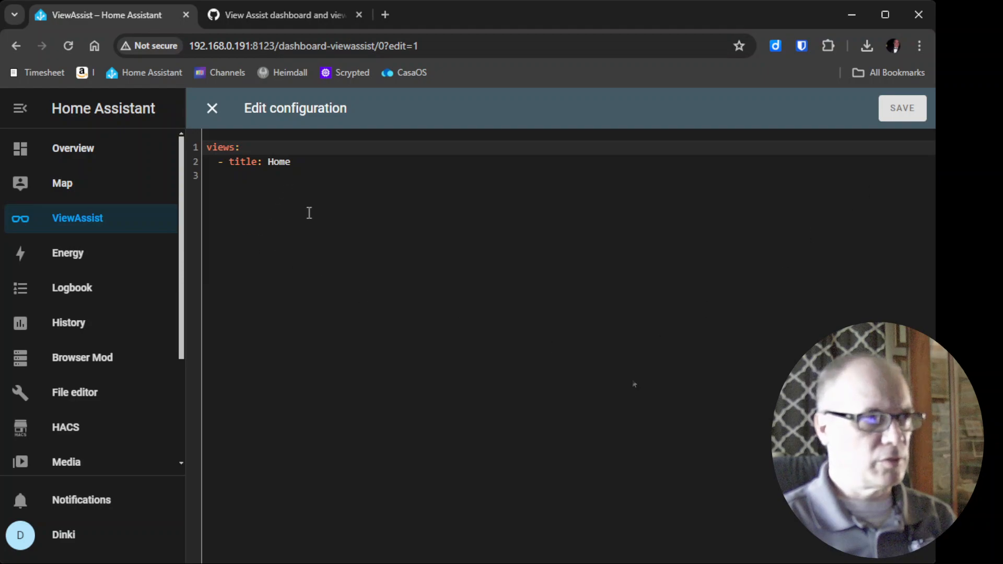
- Delete all of the existing configuration text
left_click(319, 255)
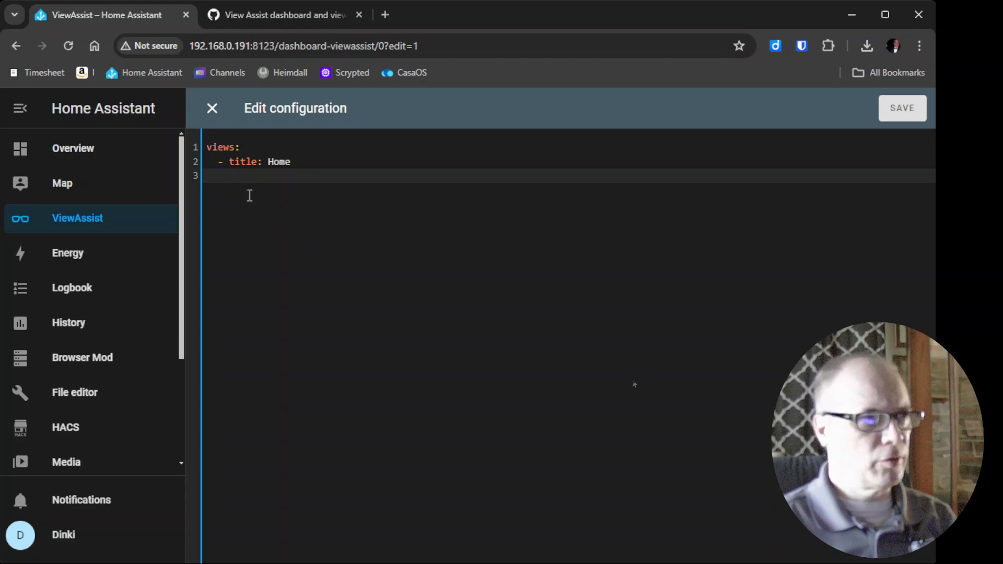
left_click_drag(253, 202, 183, 127)
key("BackSpace")
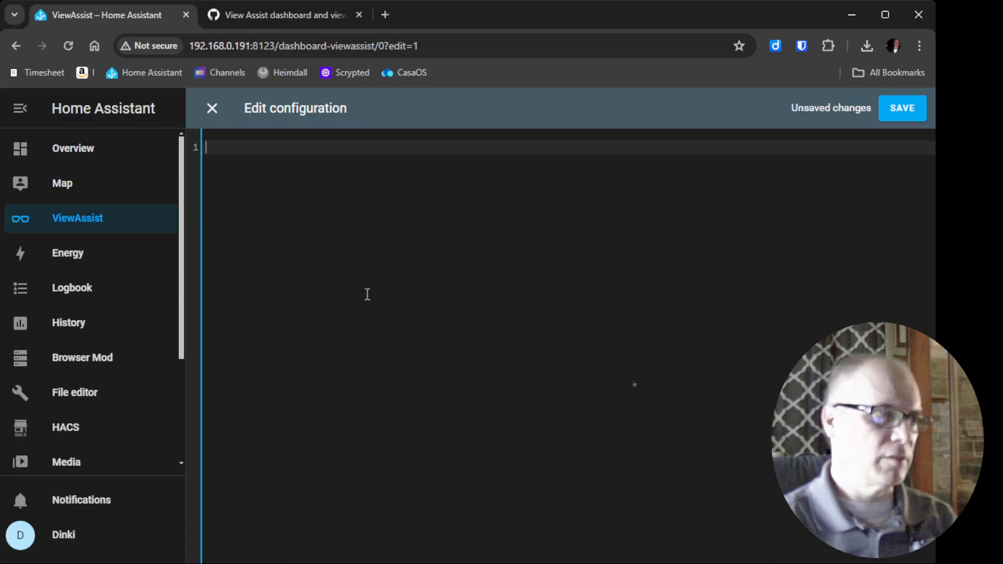
- Open the raw GitHub YAML code for the View Assist dashboard and select all of it
left_click(275, 13)
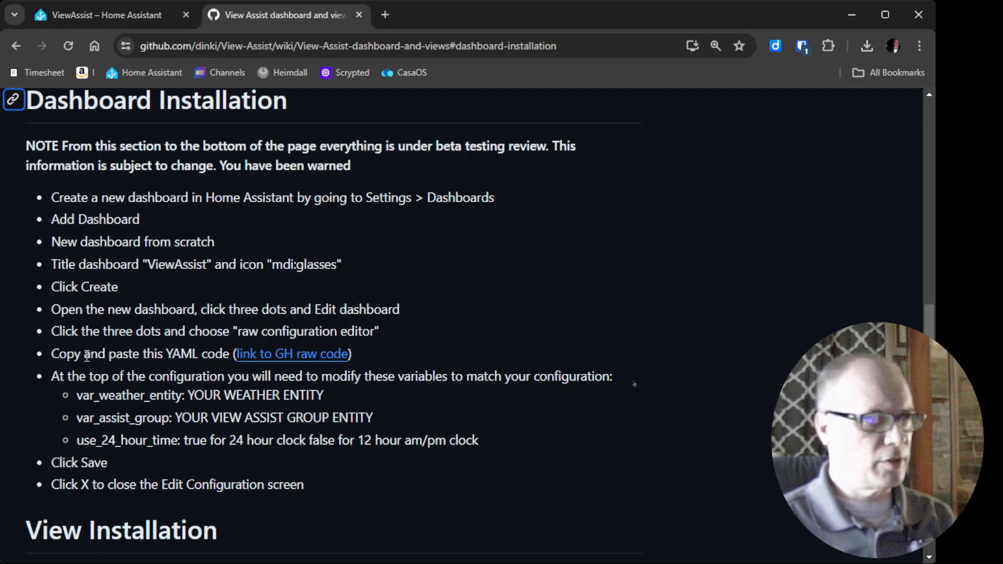
left_click(273, 361)
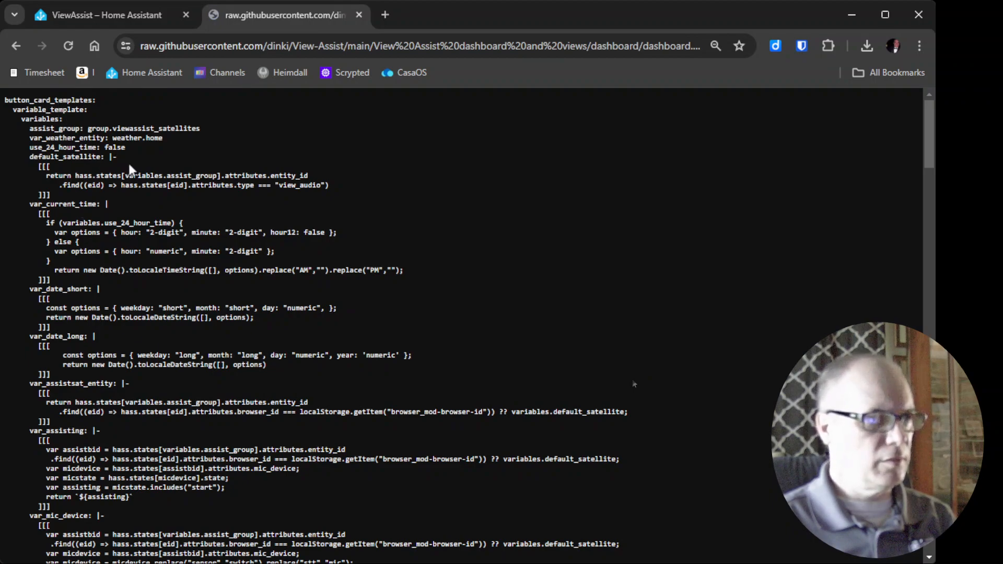
key("ctrl+a")
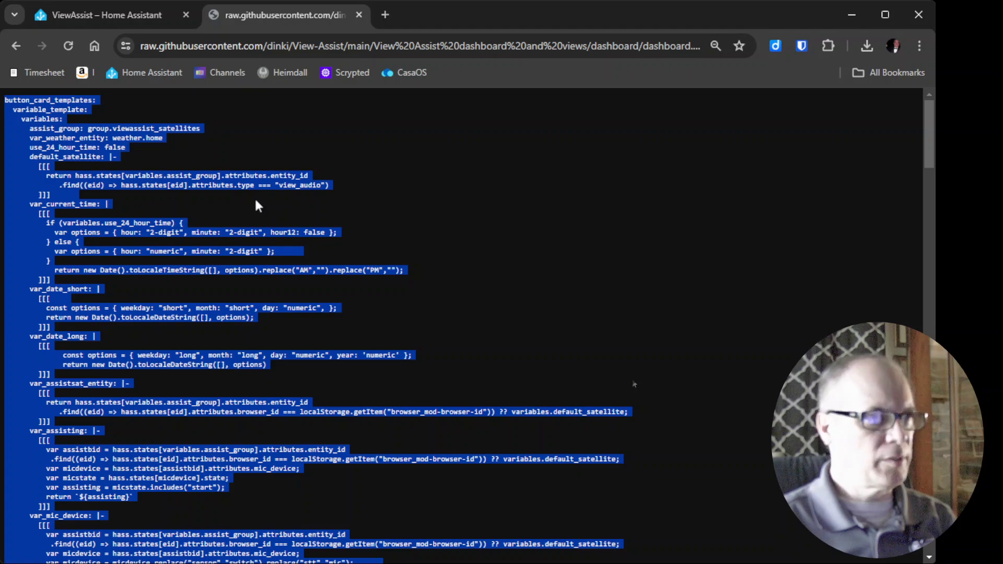
- Paste the copied YAML into the raw configuration editor and scroll through it back to the top
left_click(120, 19)
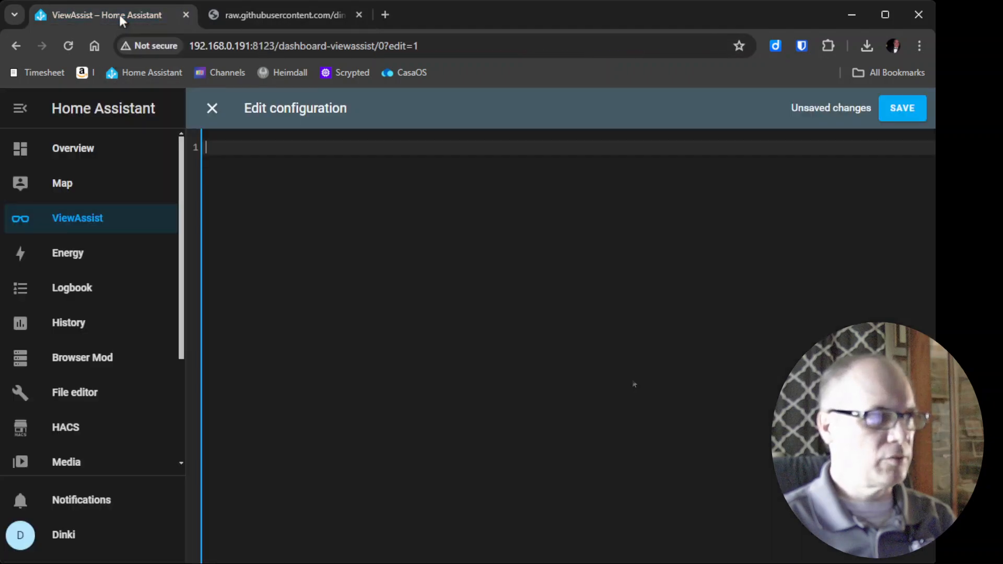
left_click(252, 148)
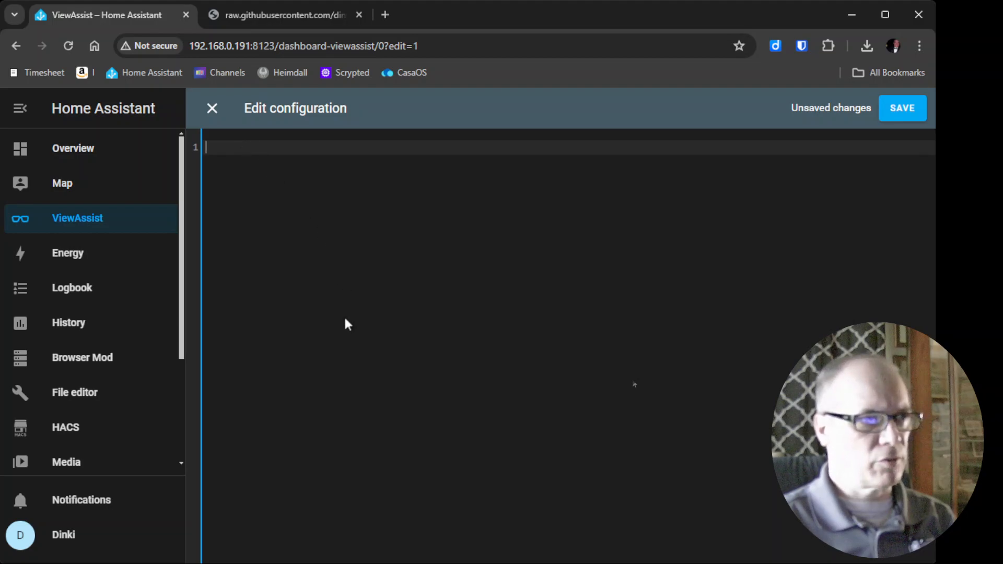
key("ctrl+v")
scroll(347, 319, "down", 1)
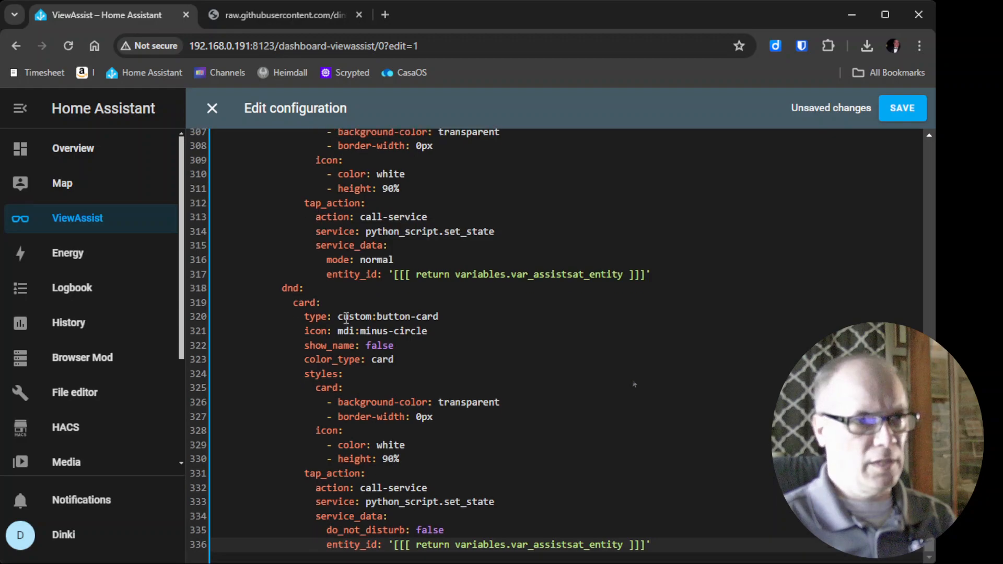
scroll(346, 318, "up", 3)
scroll(347, 318, "down", 3)
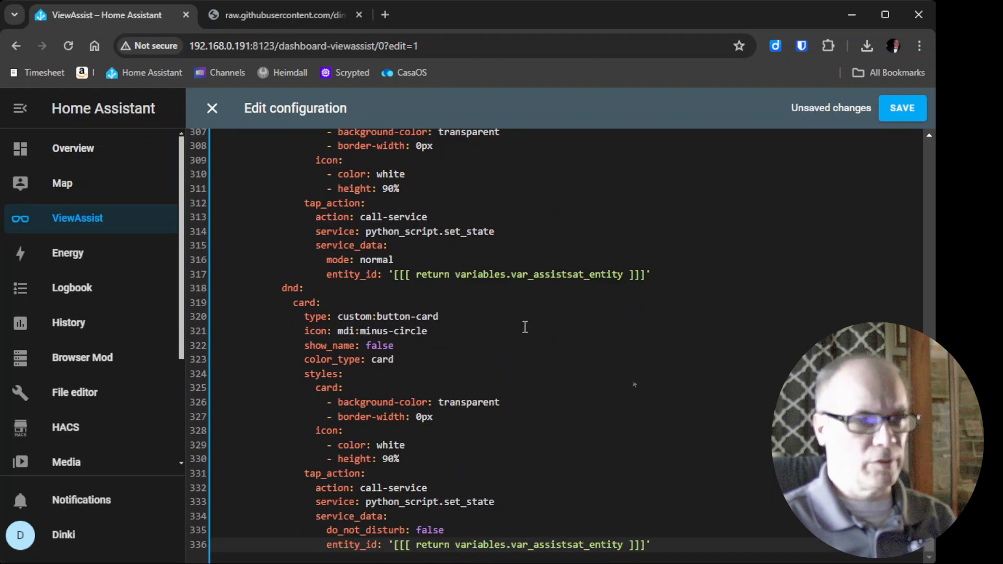
left_click_drag(928, 546, 921, 148)
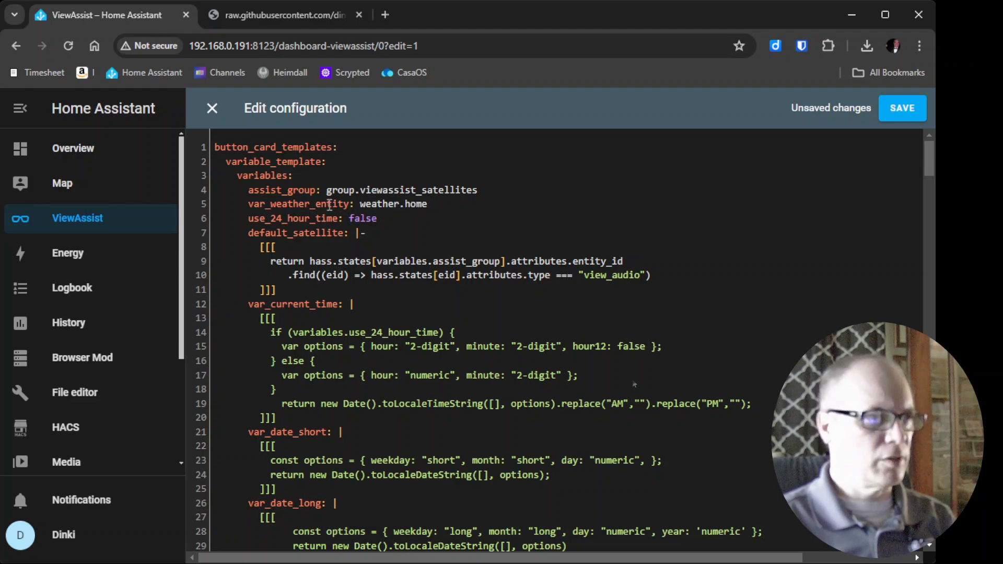
- Open Home Assistant at 192.168.0.191:8123 in a new tab and move that tab next to the first one
left_click(392, 16)
type("192")
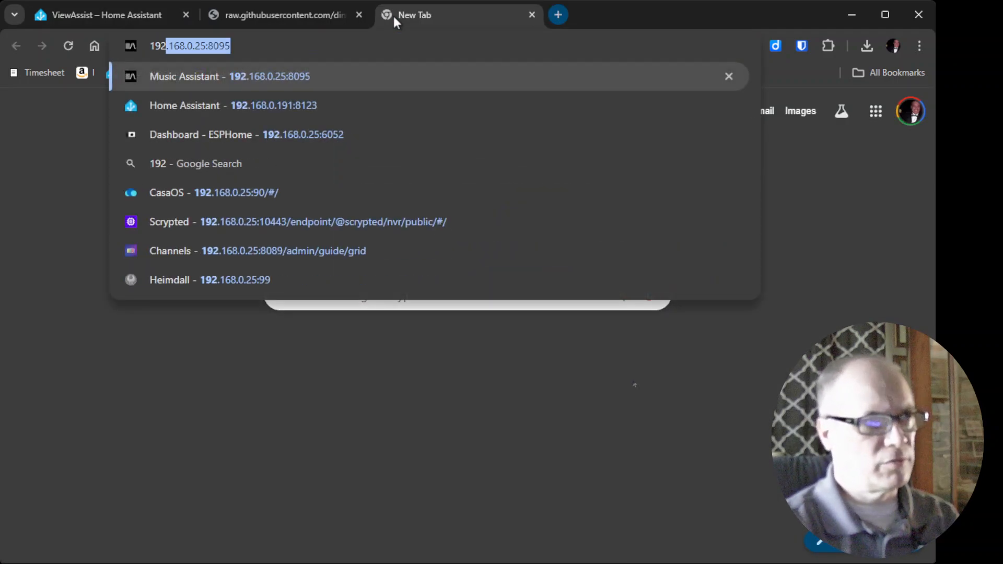
key("Right")
key("BackSpace")
key("BackSpace")
key("BackSpace")
key("BackSpace")
key("BackSpace")
key("BackSpace")
key("BackSpace")
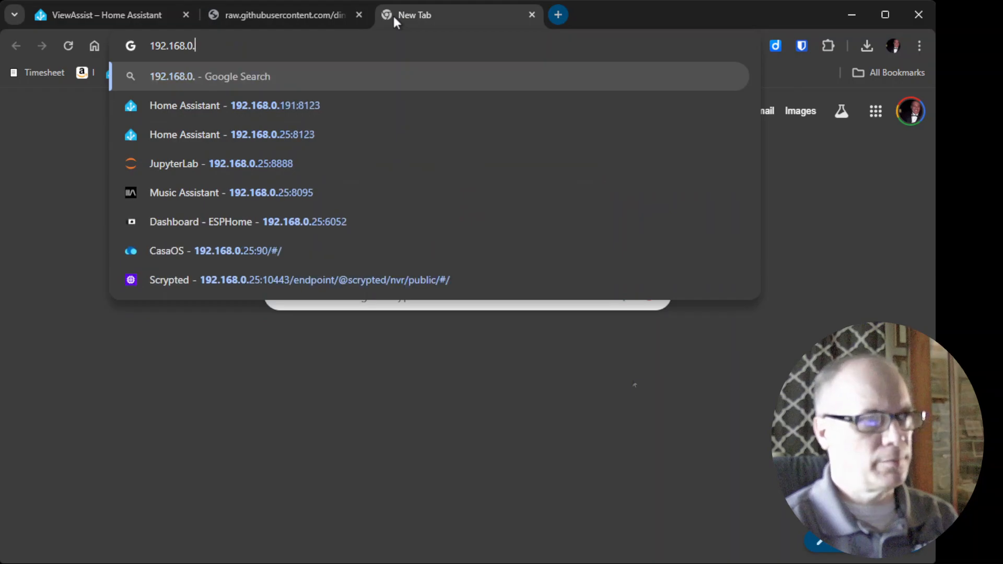
type("1")
key("Return")
left_click_drag(397, 15, 251, 18)
- Open the States page of Developer tools
scroll(120, 403, "down", 3)
left_click(92, 418)
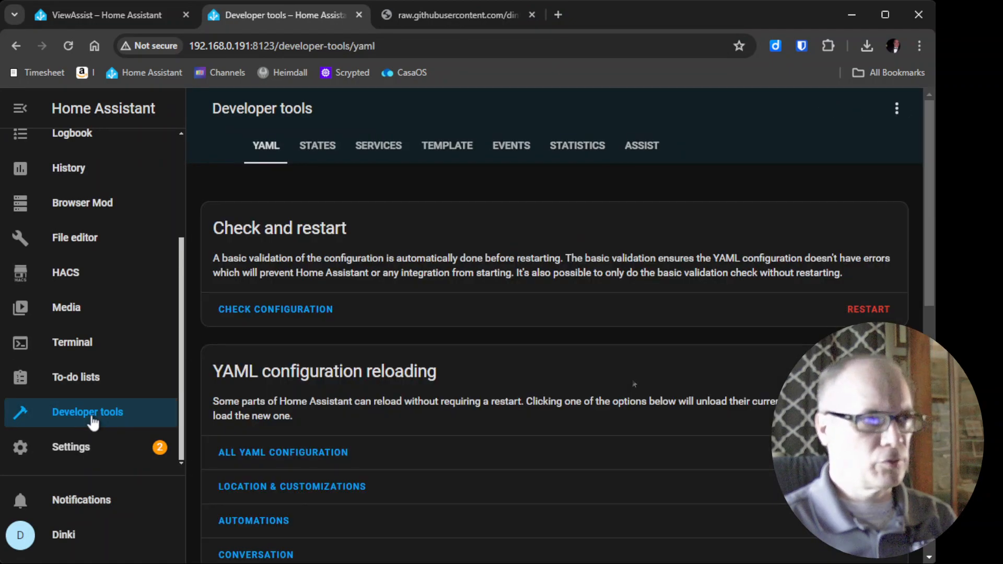
left_click(329, 142)
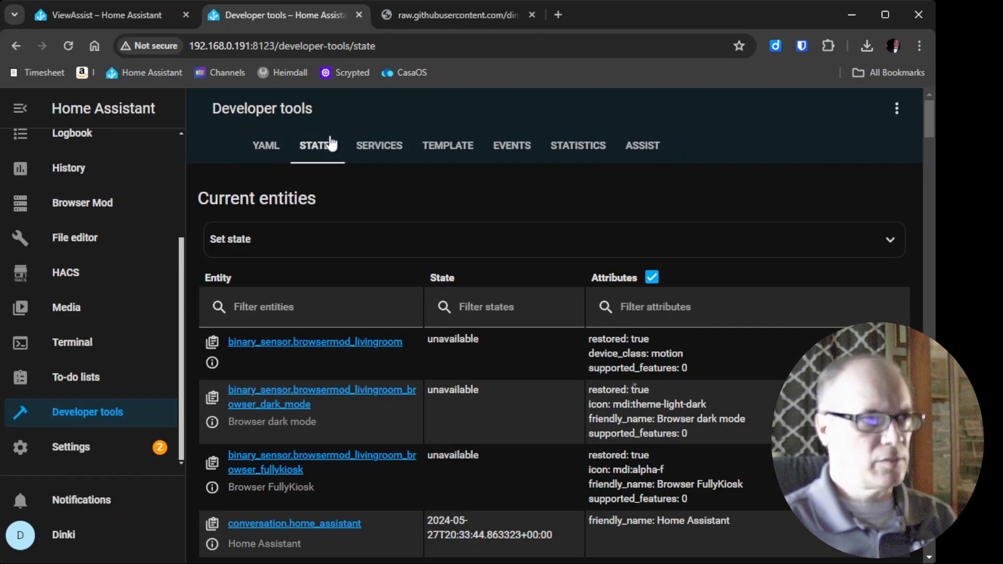
- Filter the entity states for group and copy the group.viewassist_satellites entity ID
left_click(265, 309)
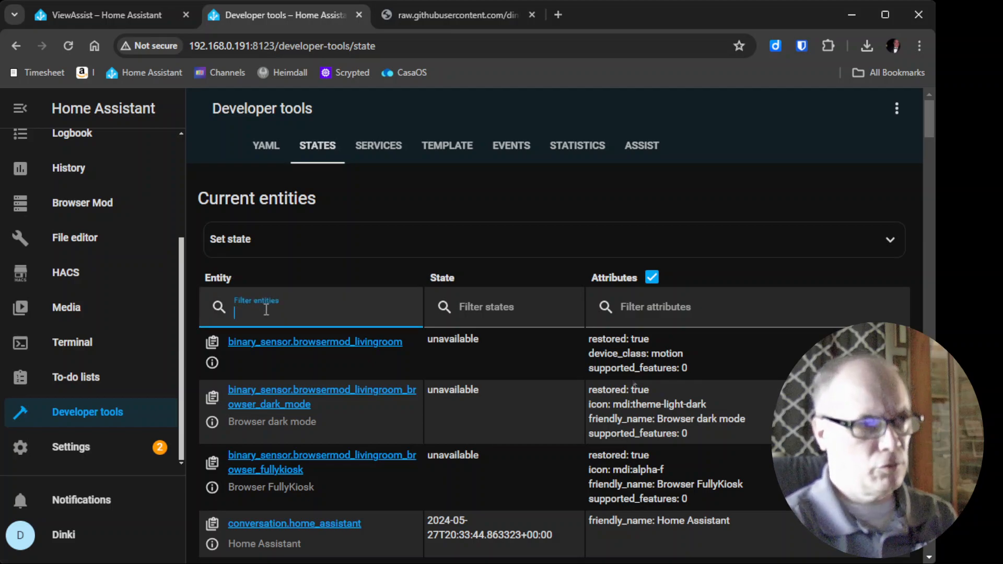
type("gro")
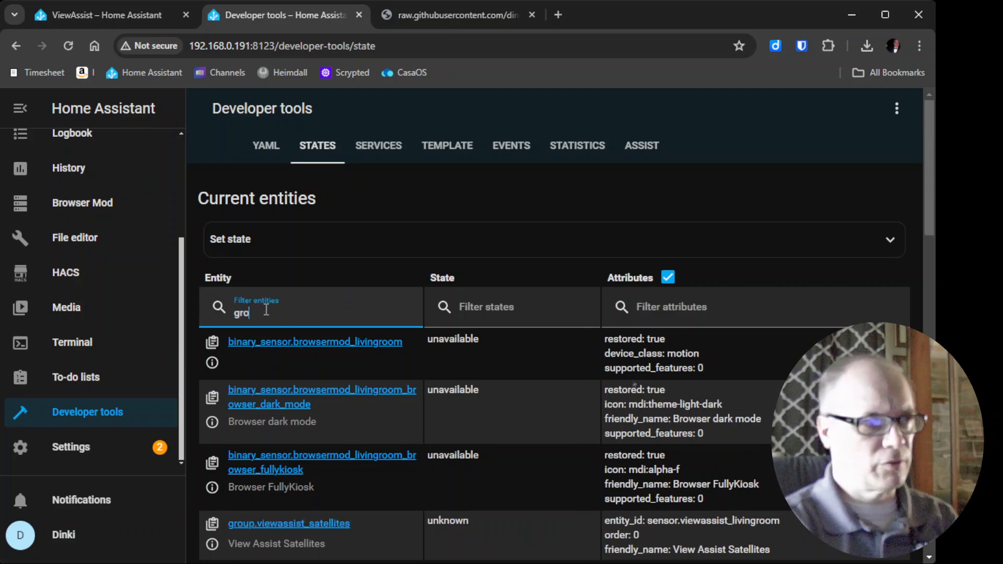
type("up")
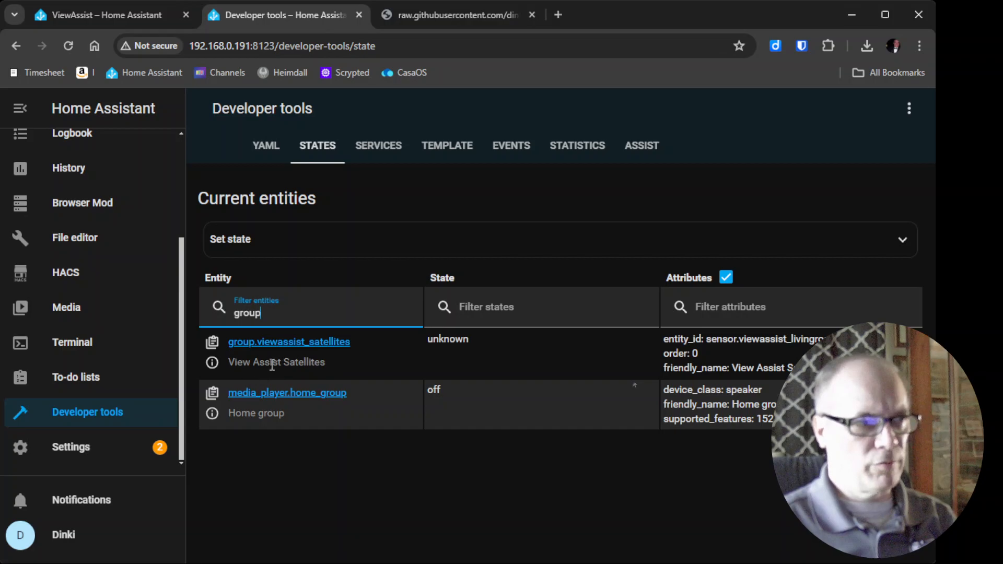
left_click(214, 348)
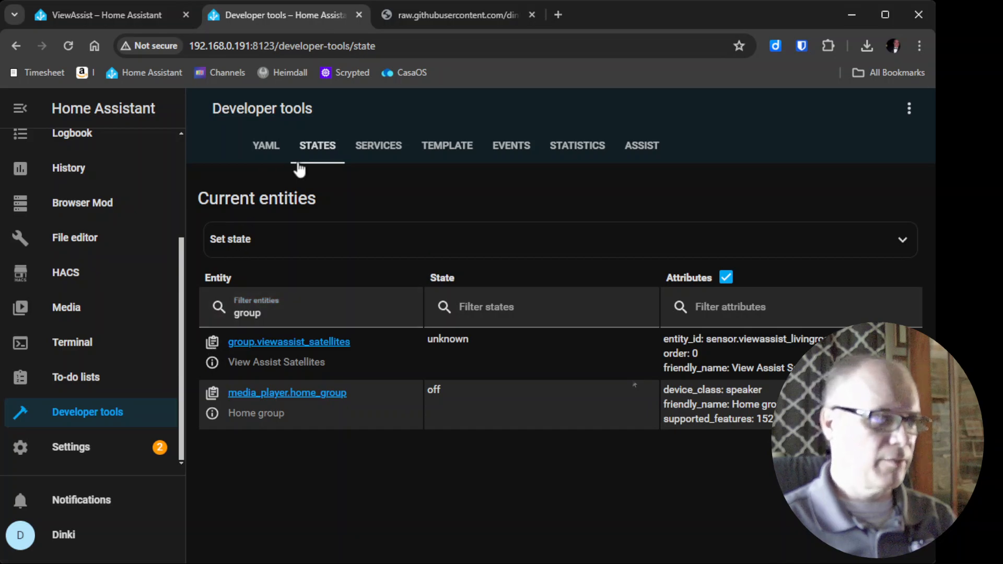
- Replace the assist_group variable's value in the dashboard configuration with the copied group.viewassist_satellites ID
left_click(67, 23)
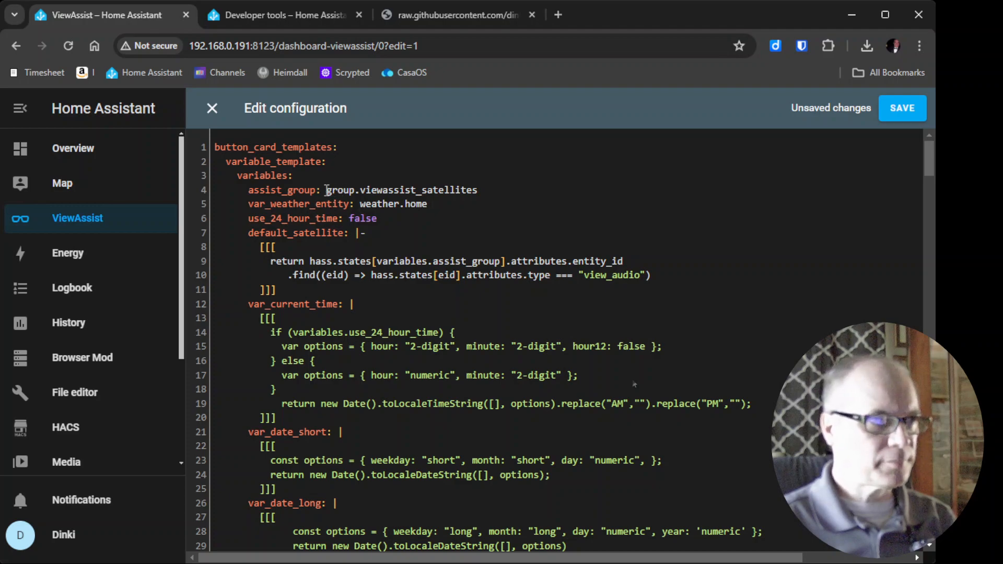
left_click_drag(327, 190, 490, 189)
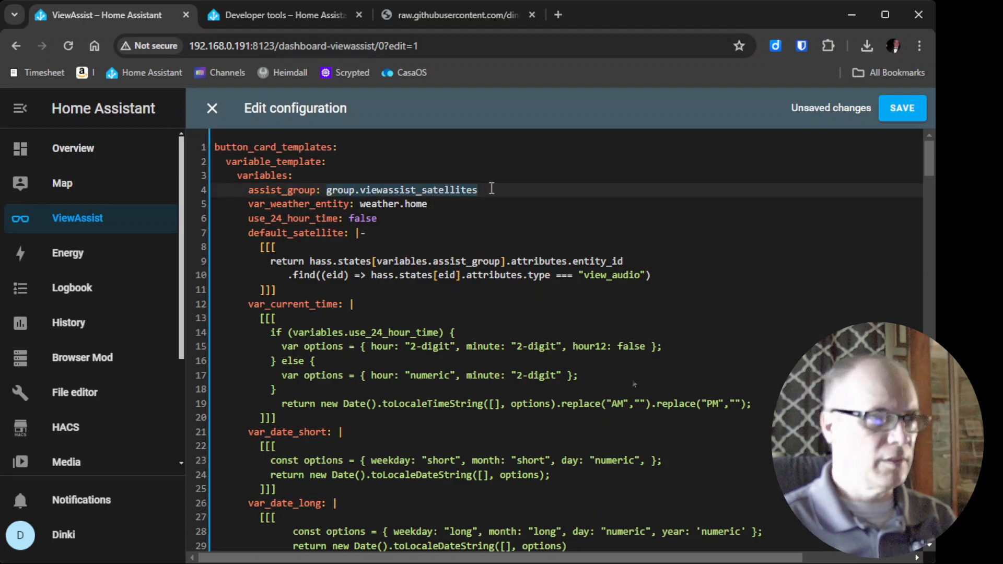
key("BackSpace")
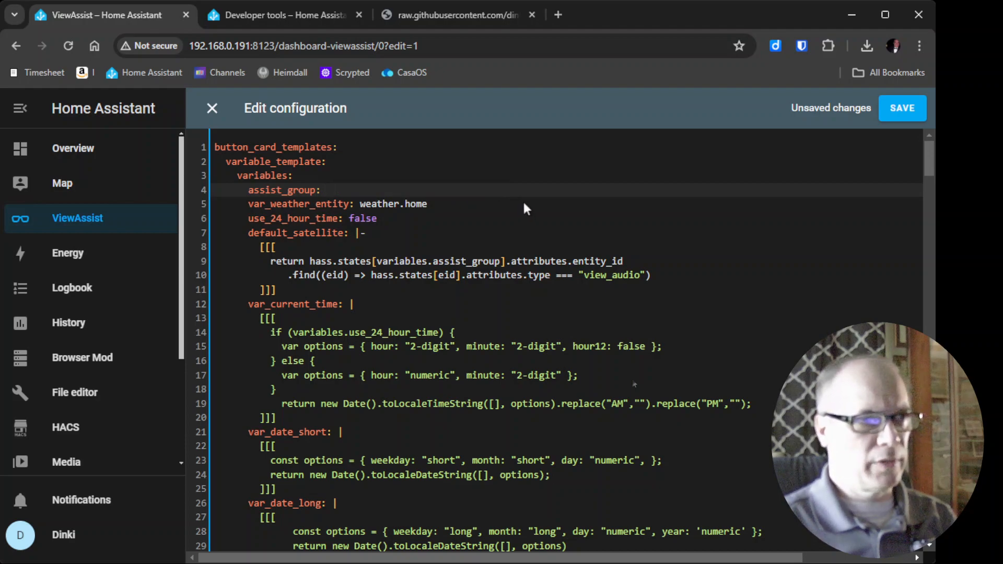
key("ctrl+v")
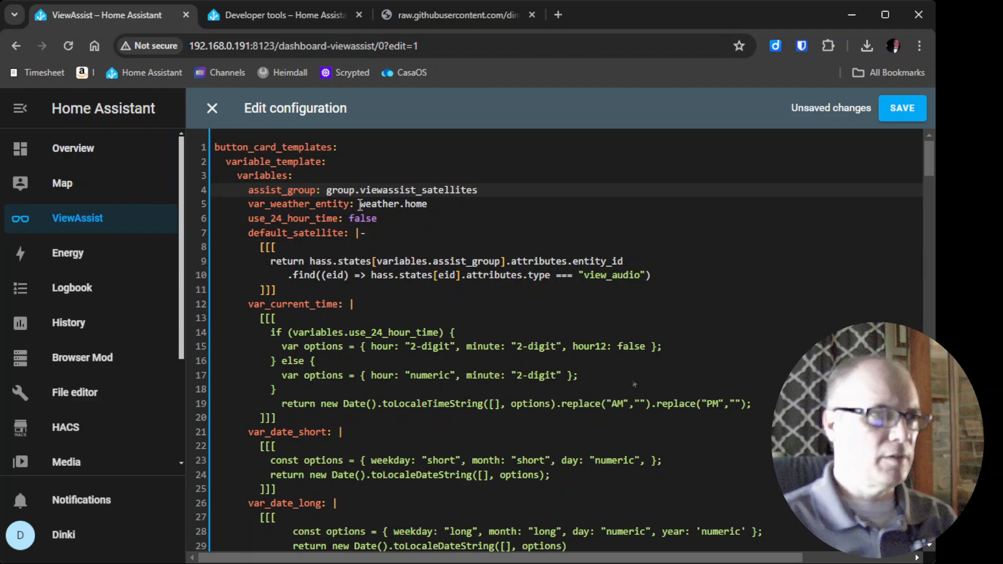
- Filter the entity states for weather. and copy the weather.forecast_home entity ID
left_click(302, 14)
left_click(287, 310)
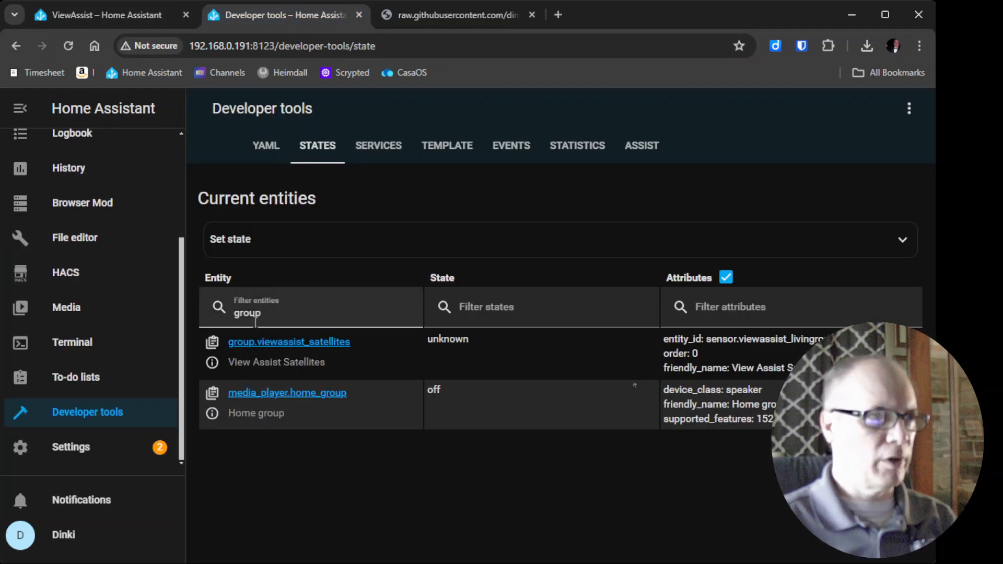
key("ctrl+a")
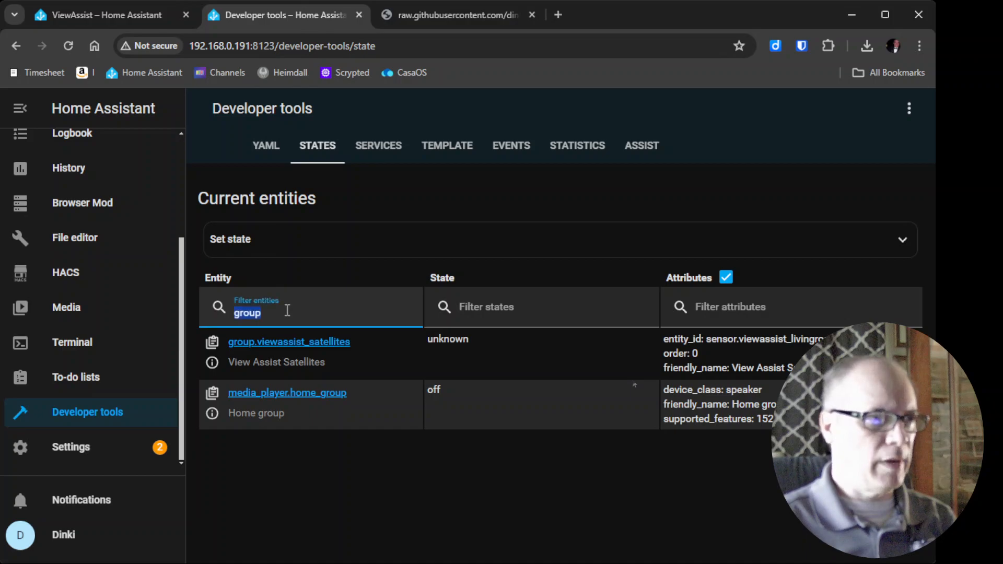
type("weather")
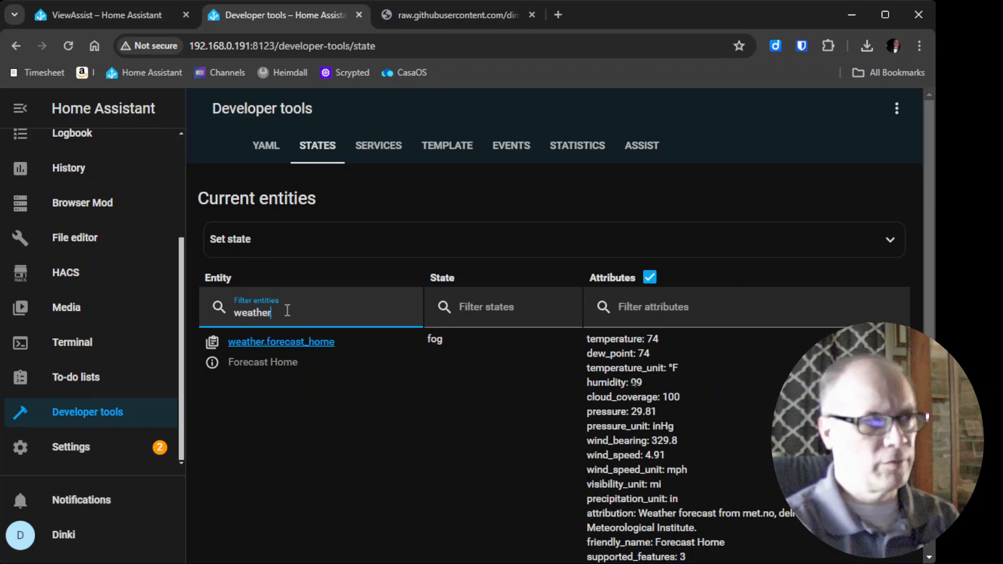
type(".")
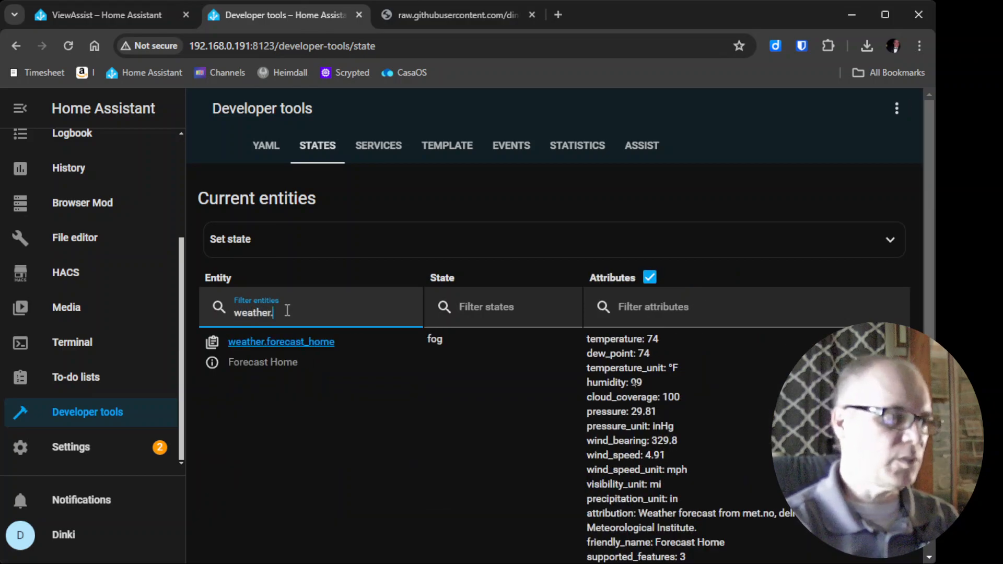
scroll(382, 351, "down", 1)
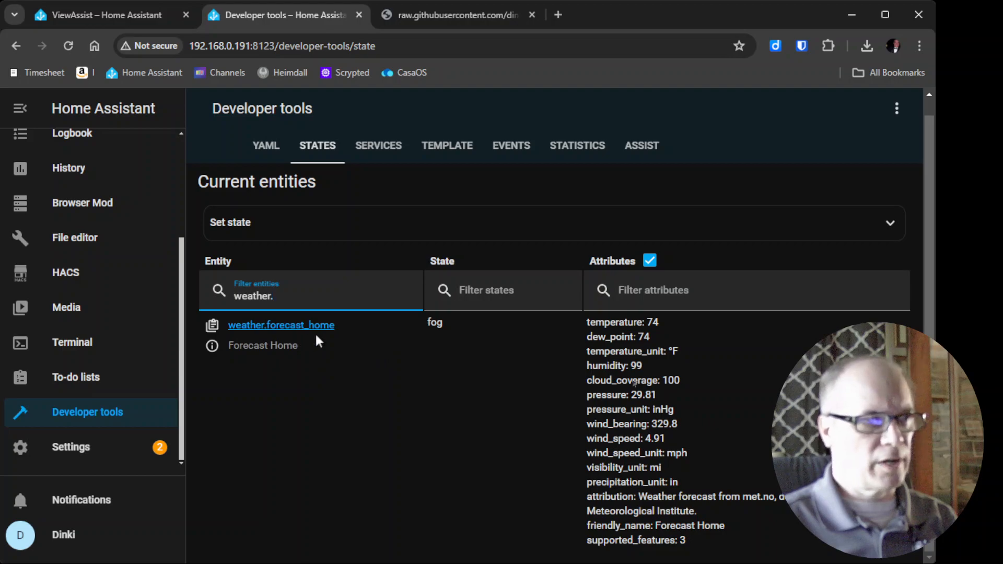
left_click(213, 326)
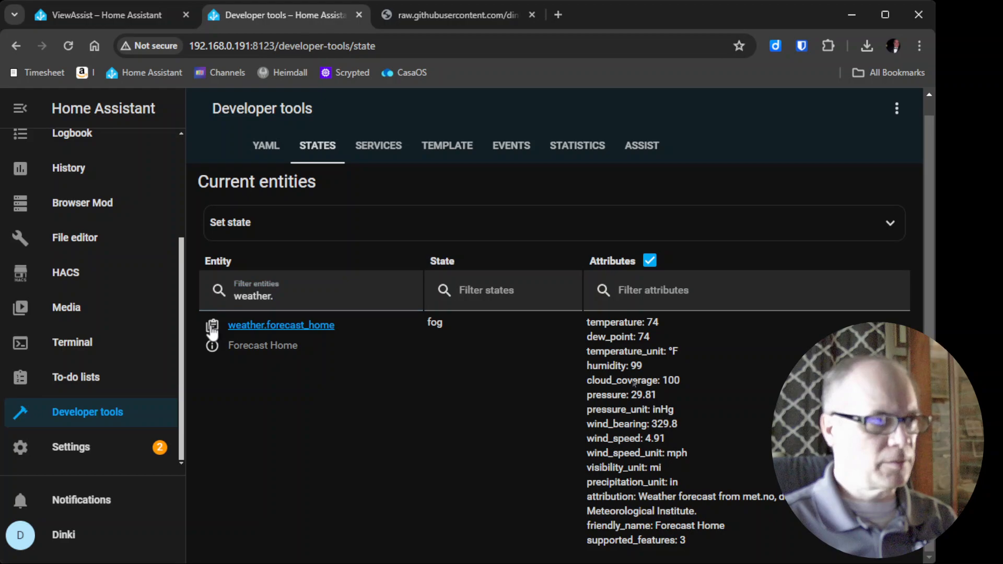
- Set the var_weather_entity variable in the dashboard configuration to weather.forecast_home
left_click(134, 14)
left_click(360, 205)
left_click(445, 203, "shift")
key("BackSpace")
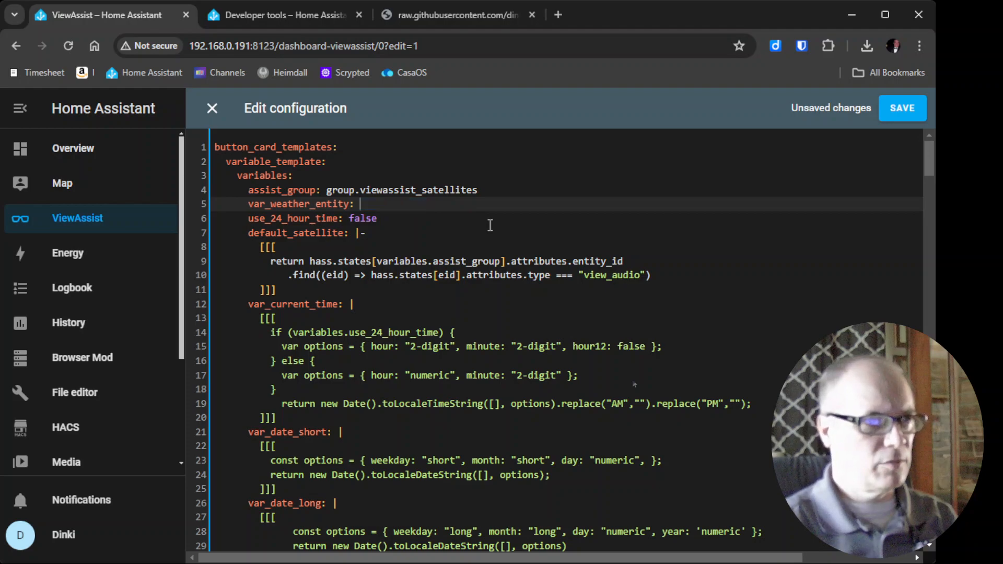
key("ctrl+v")
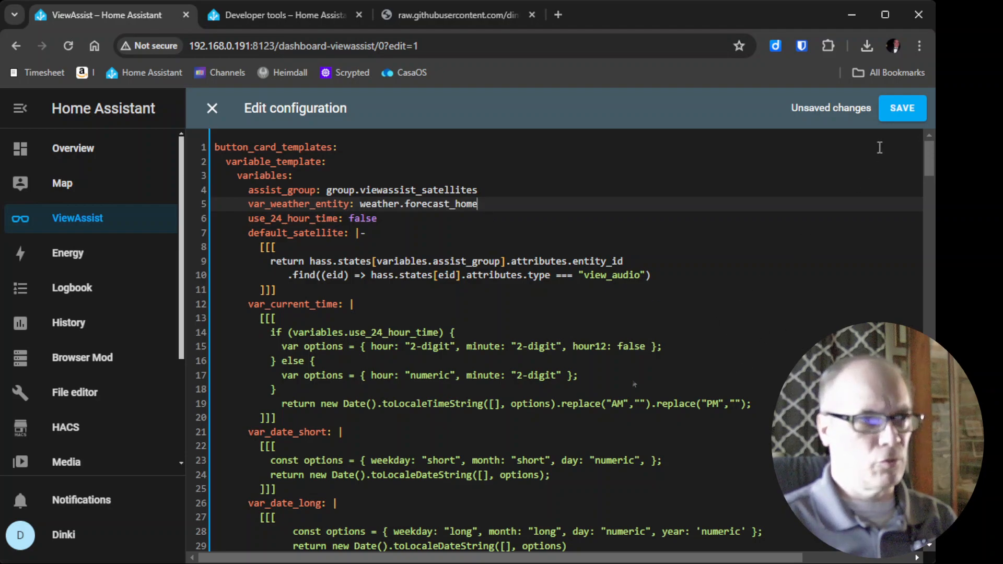
- Save the dashboard configuration and dismiss the validation error dialog
left_click(904, 108)
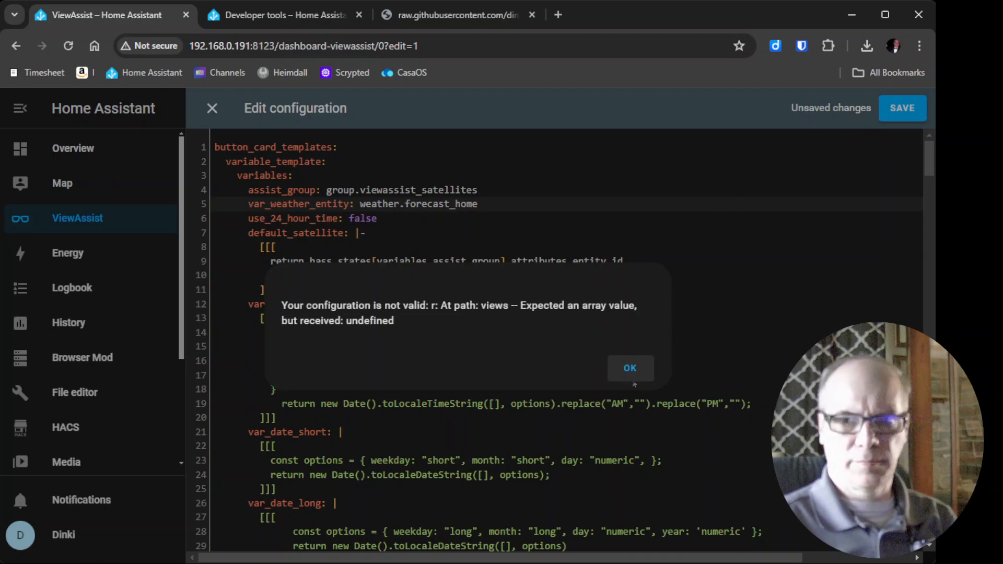
left_click(634, 383)
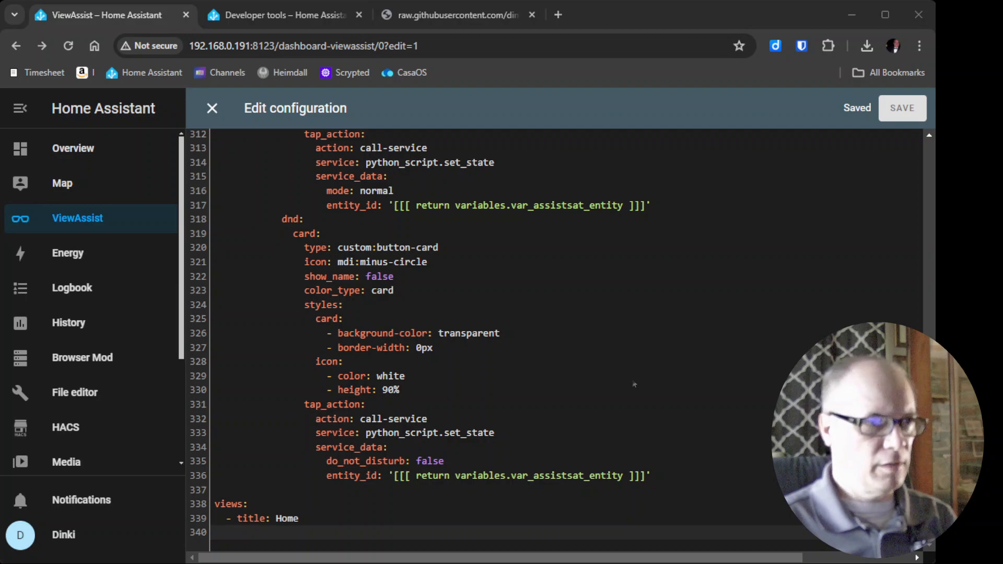
- Close the raw configuration editor and exit dashboard edit mode
scroll(634, 384, "up", 15)
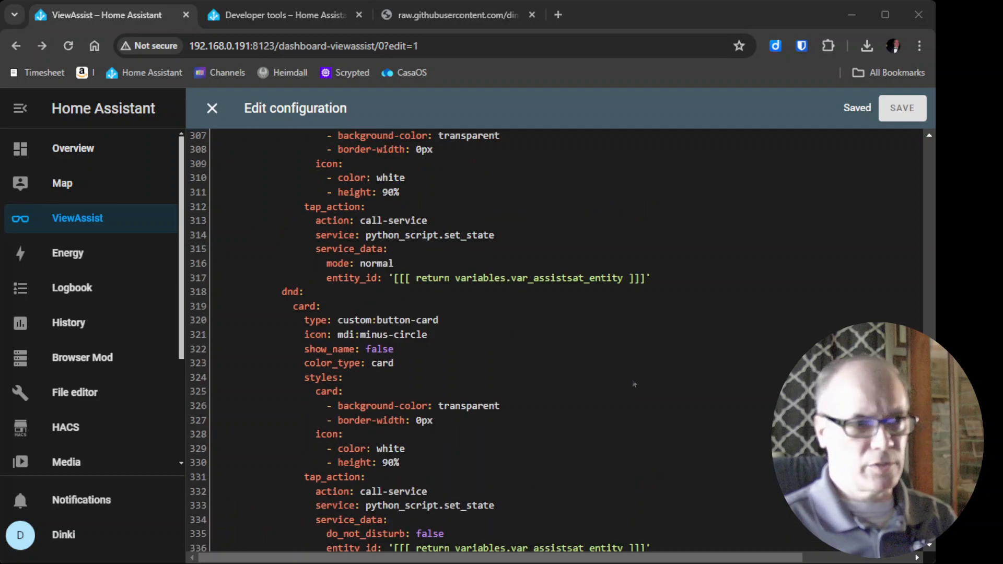
scroll(634, 384, "up", 2)
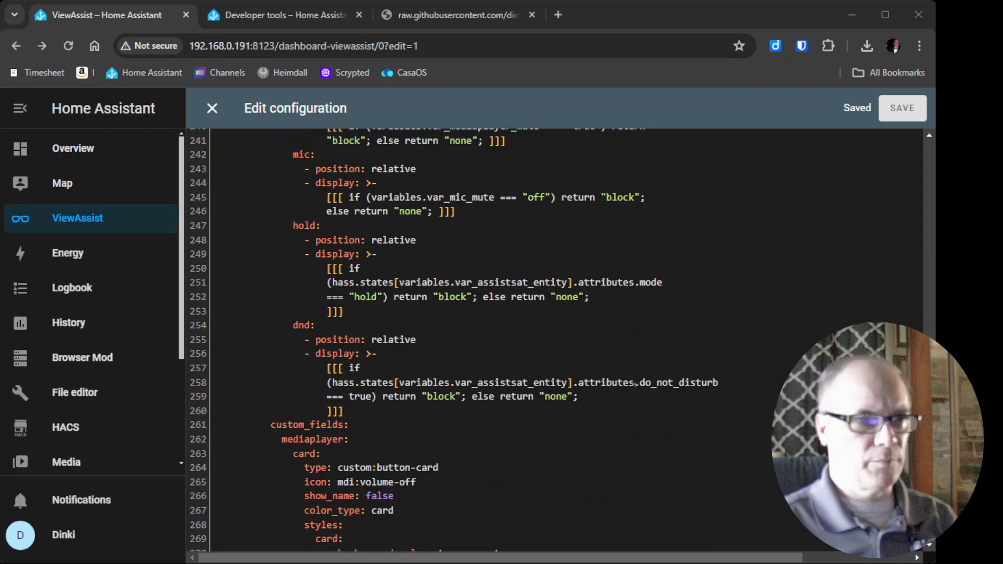
left_click_drag(929, 441, 928, 152)
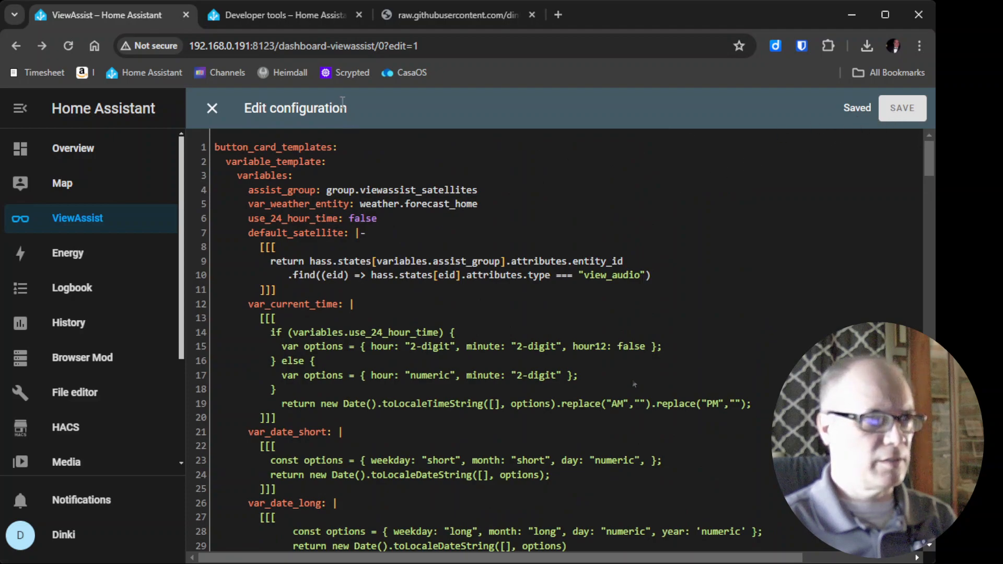
left_click(212, 108)
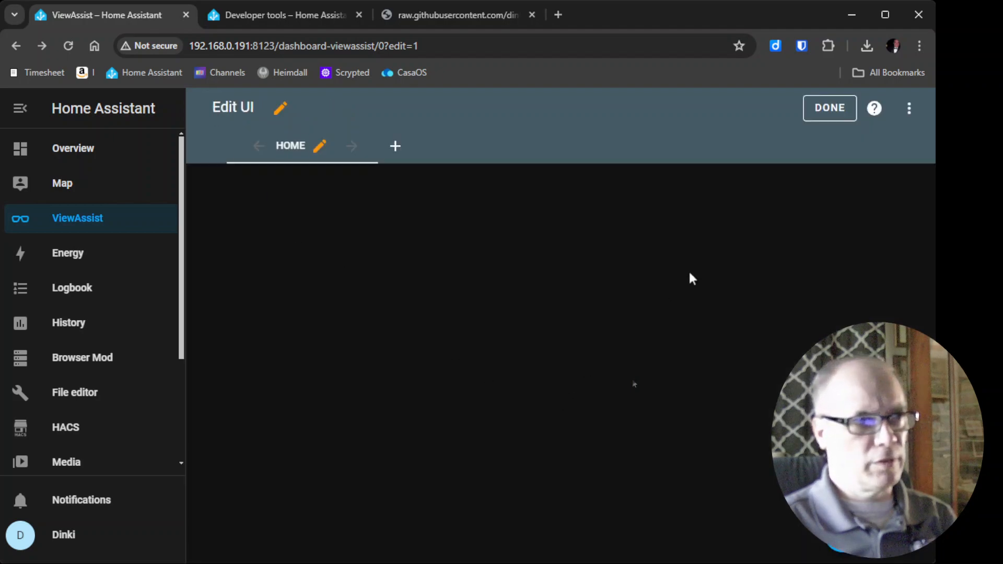
left_click(825, 112)
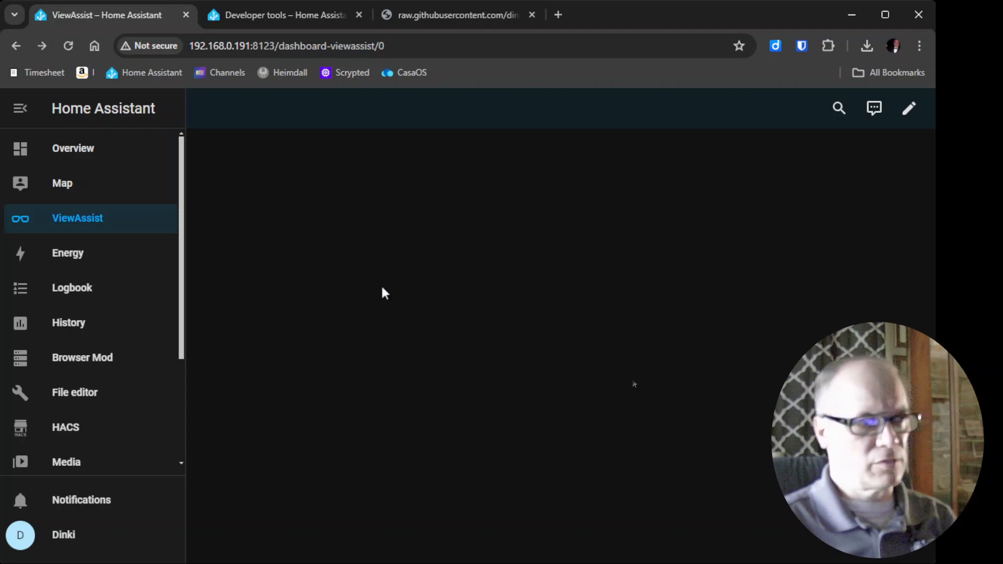
- Return to the View Assist wiki page and read through the Dashboard Installation and View Installation instructions
left_click(302, 12)
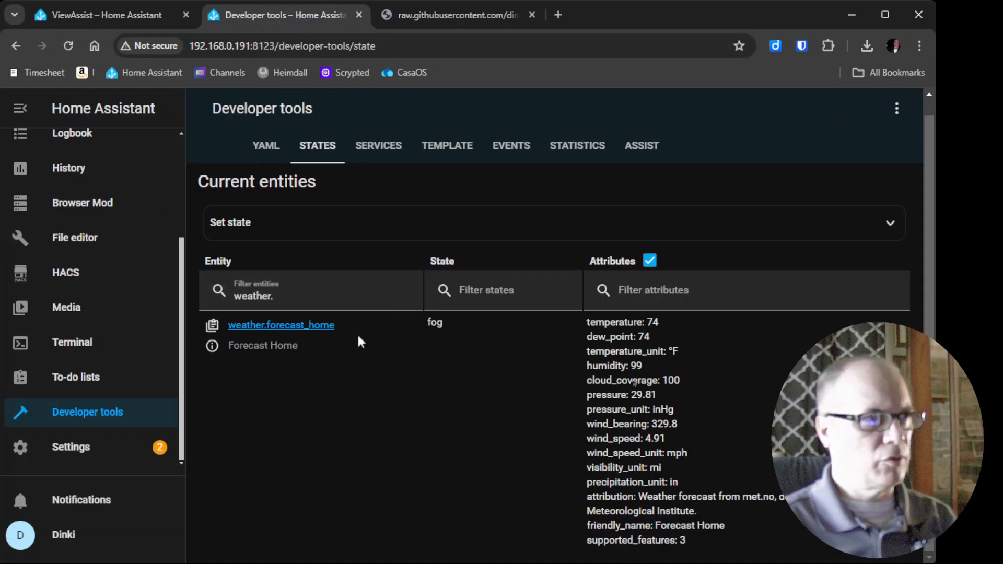
left_click(417, 15)
key("alt+Left")
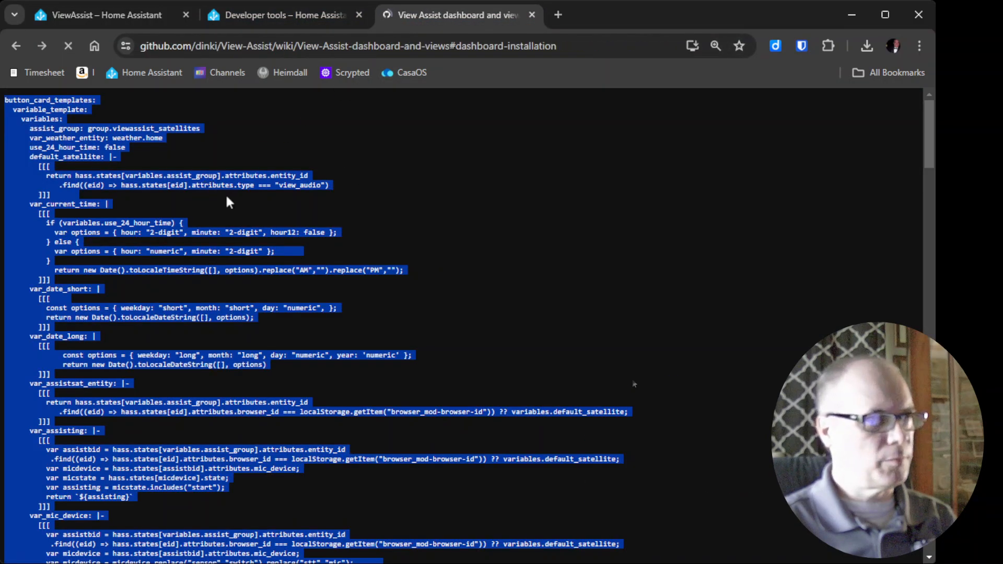
scroll(606, 410, "up", 10)
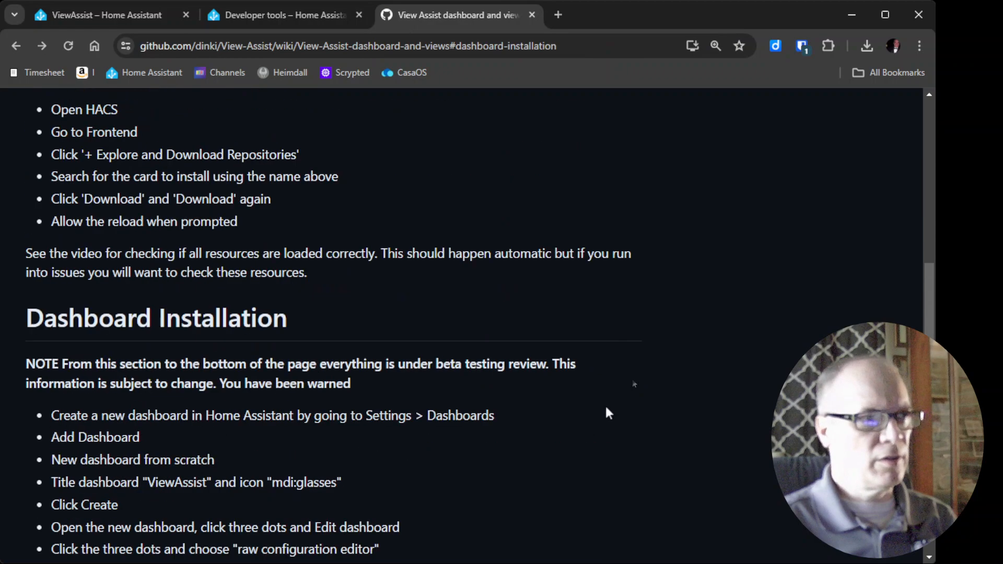
scroll(605, 408, "up", 5)
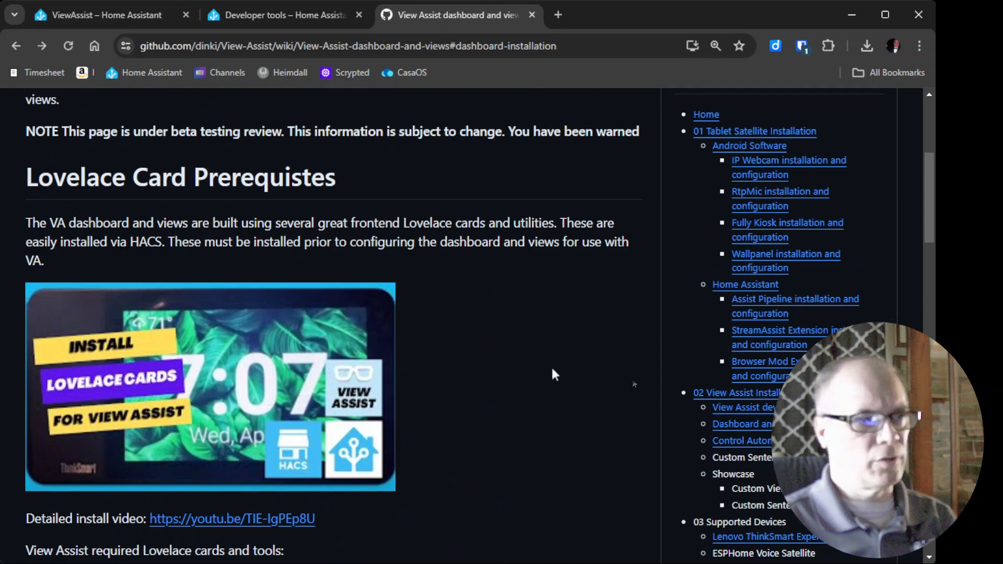
scroll(553, 370, "down", 10)
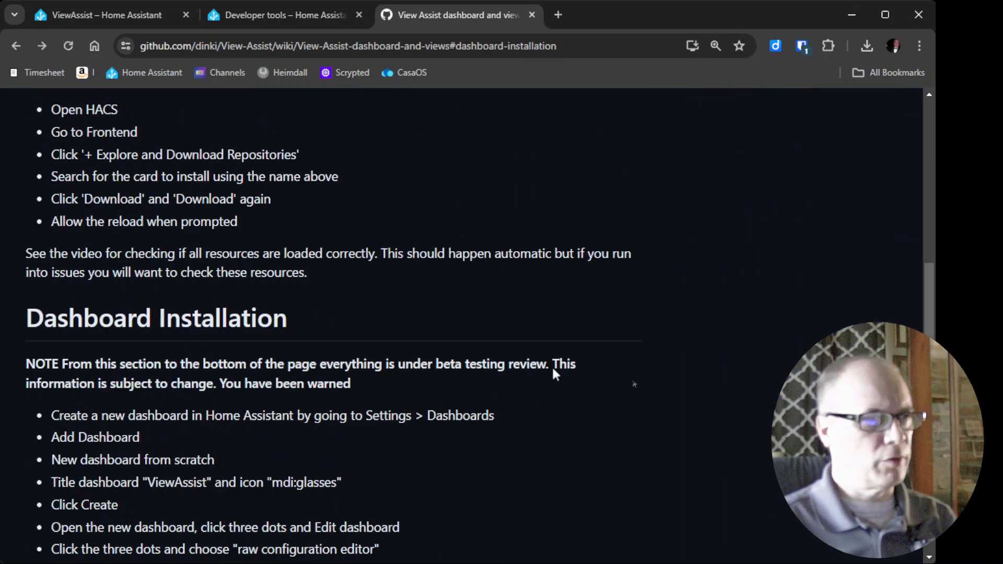
scroll(532, 397, "down", 3)
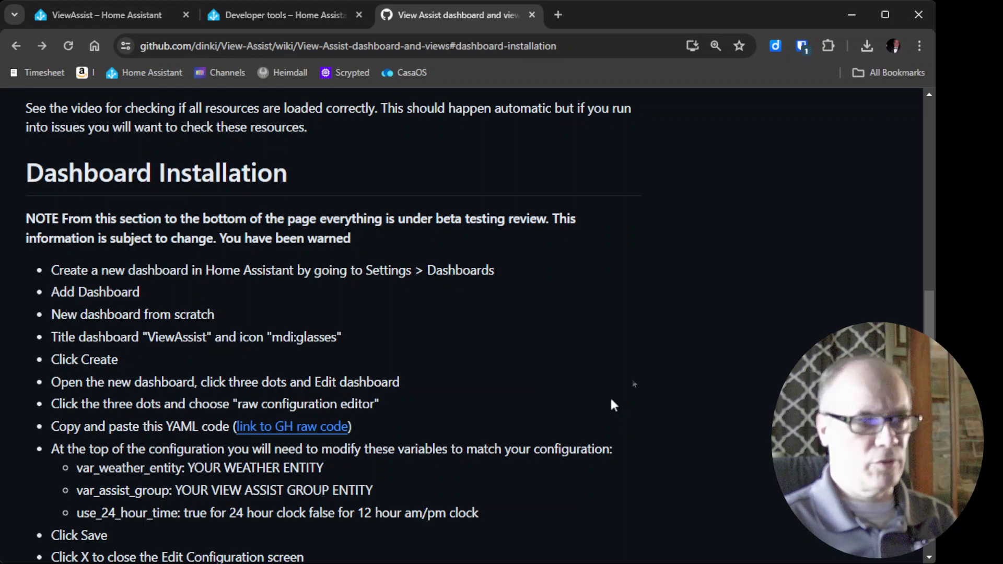
scroll(611, 400, "down", 2)
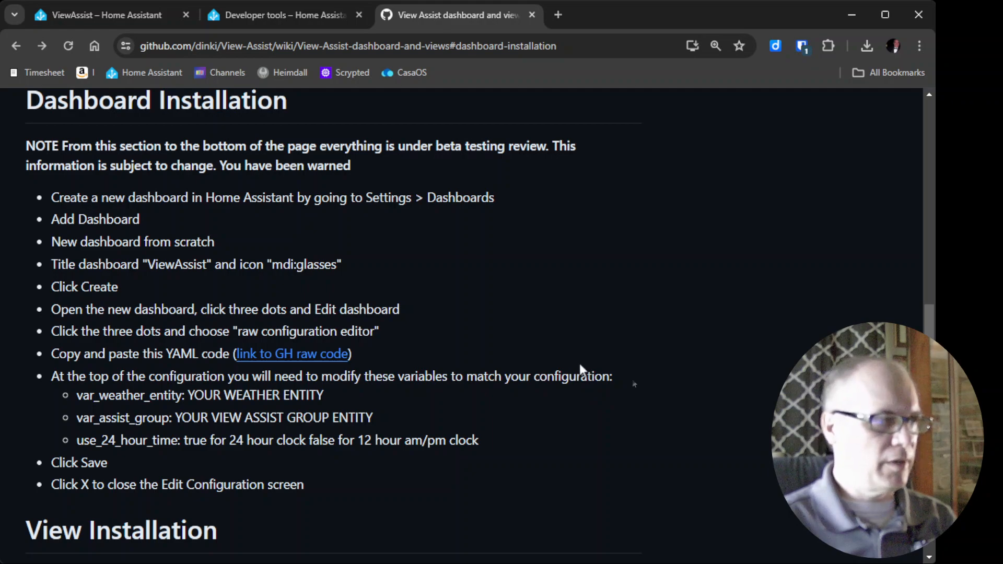
scroll(579, 364, "down", 2)
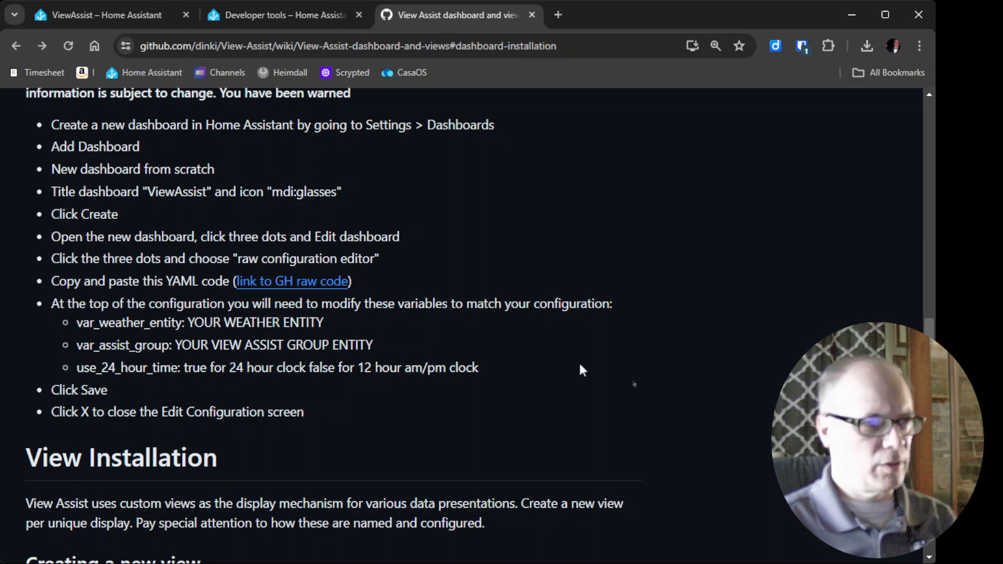
scroll(581, 365, "down", 4)
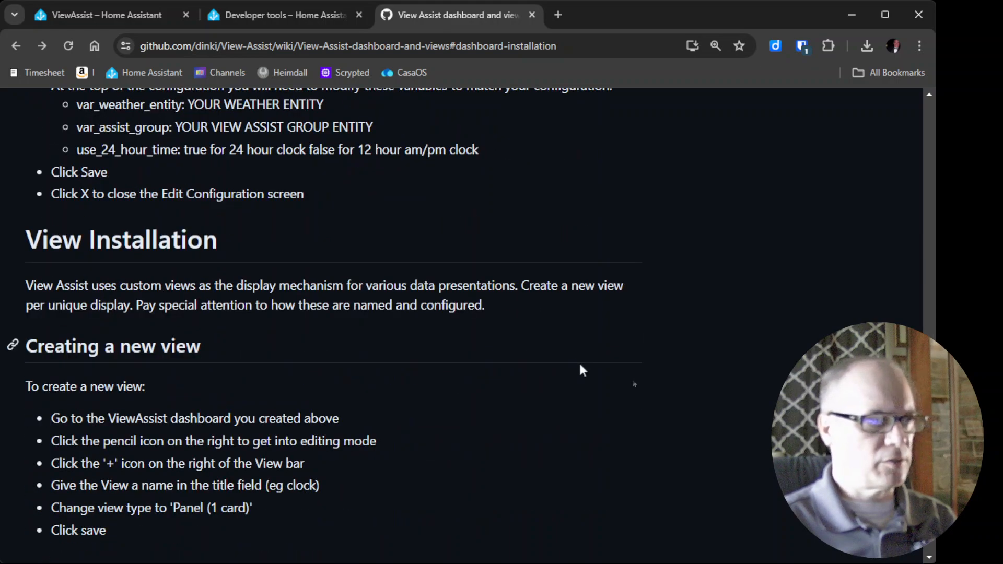